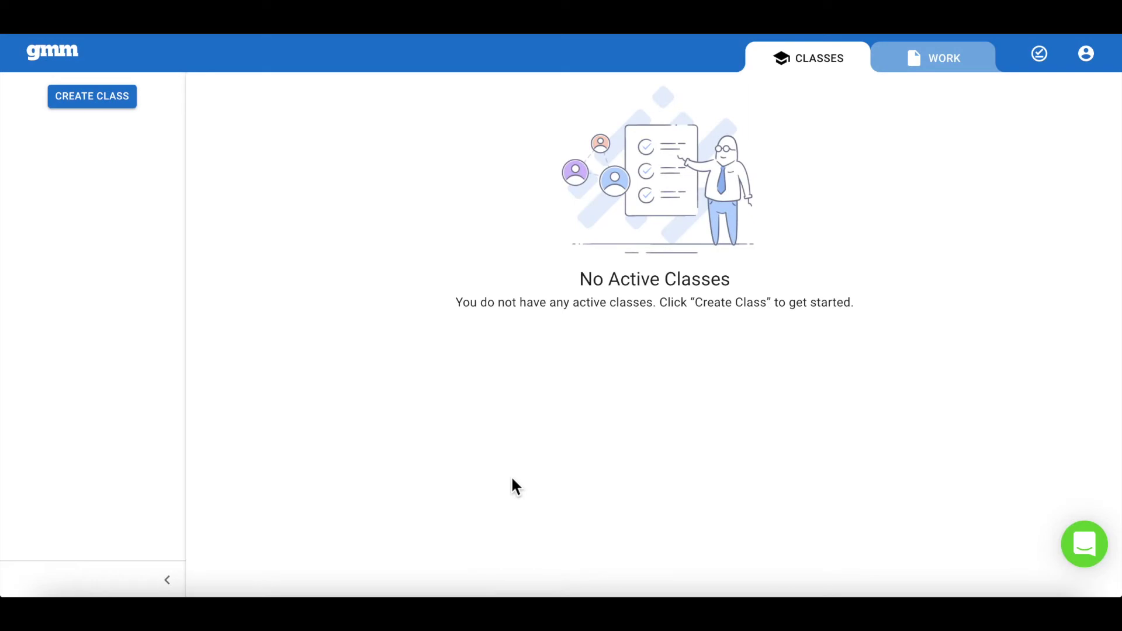
# Step: Create a Grade 7 class named Period 1 with the Mixed Review starter bundle
pyautogui.click(103, 111)
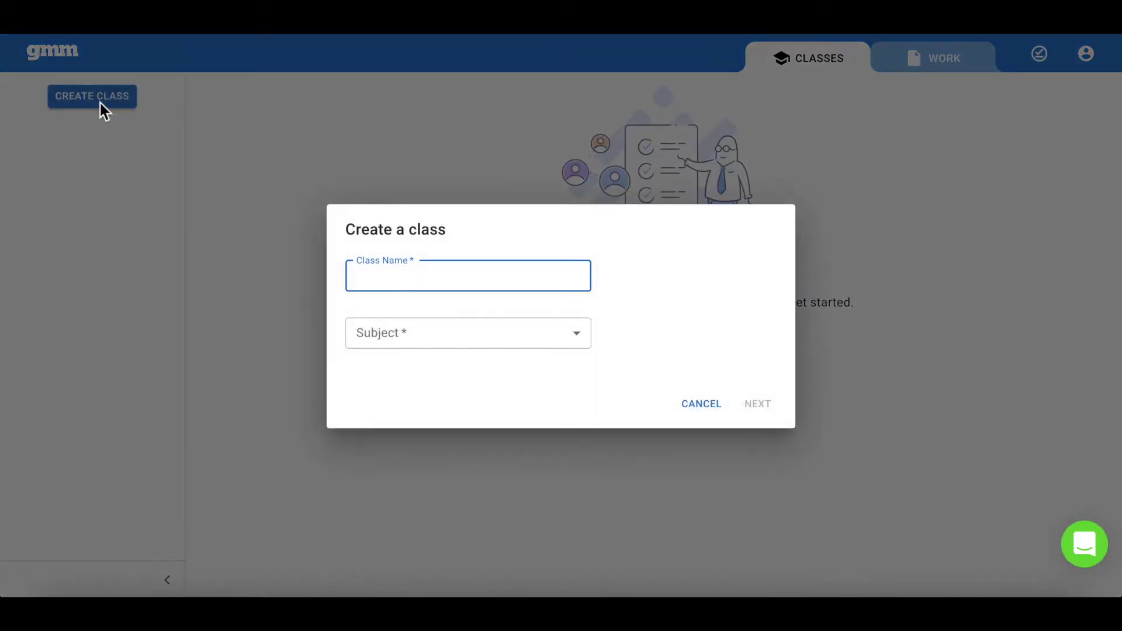
pyautogui.write('Period')
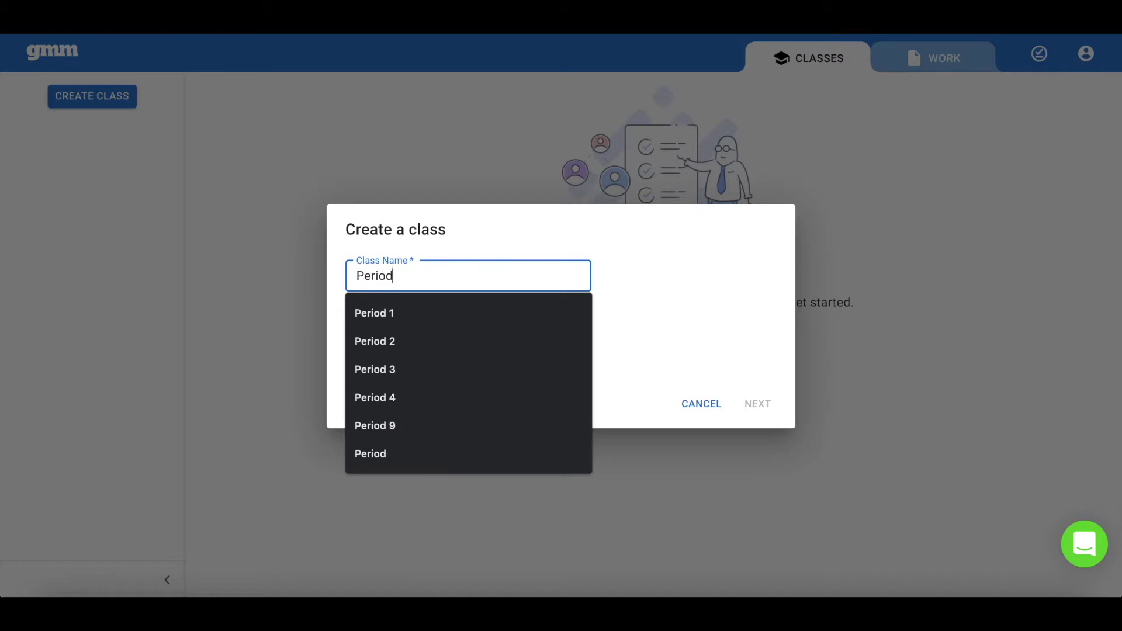
pyautogui.write(' 1 (Green)')
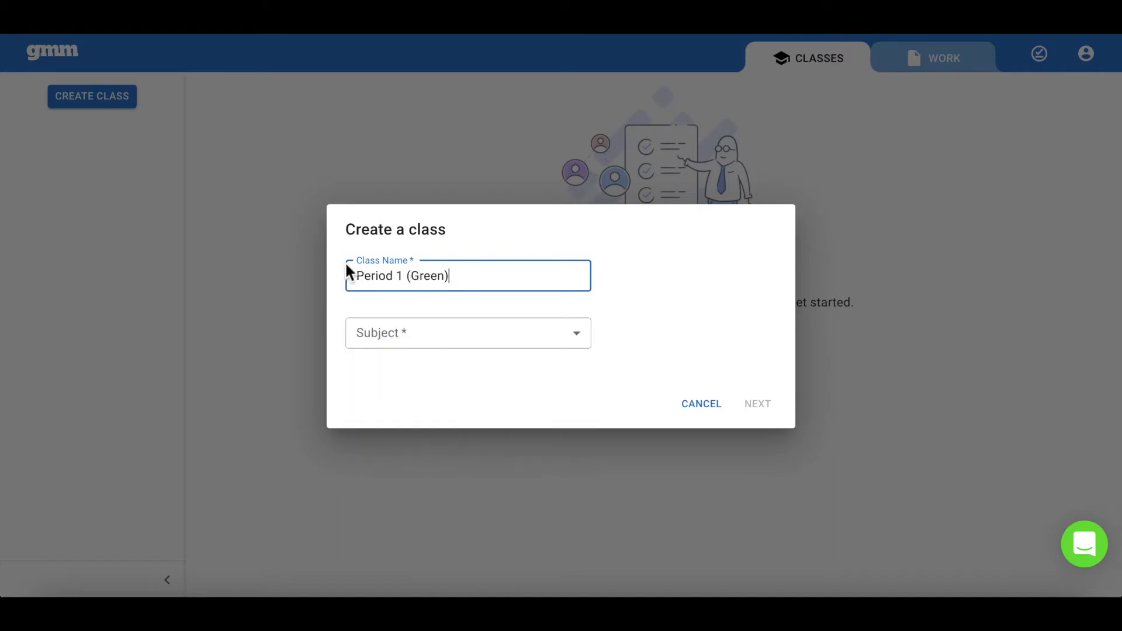
pyautogui.click(438, 345)
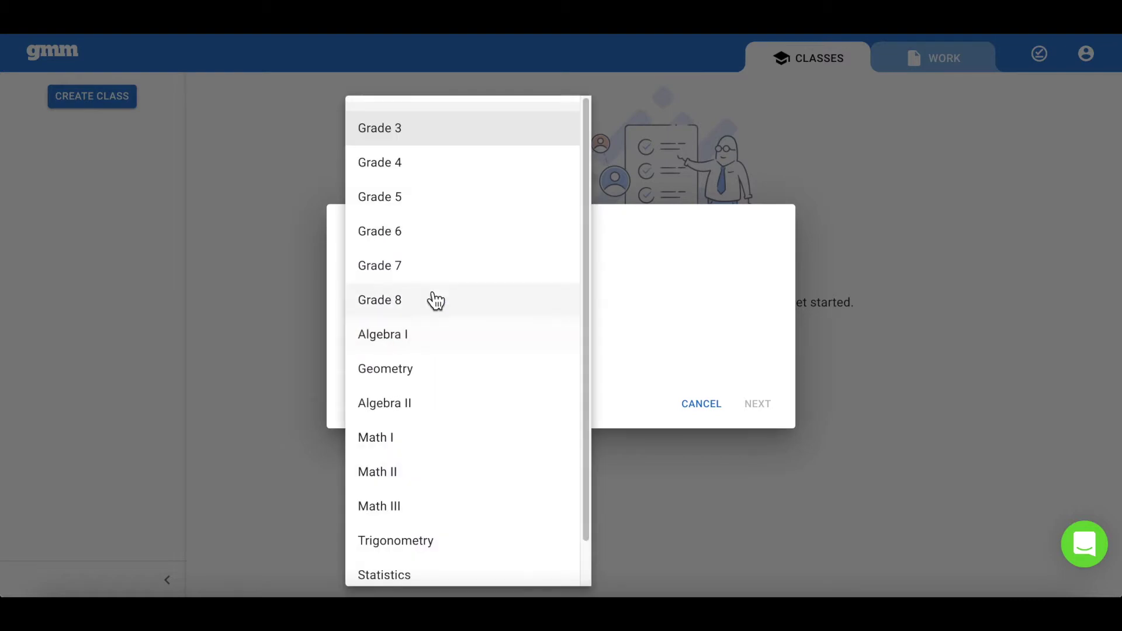
pyautogui.click(431, 271)
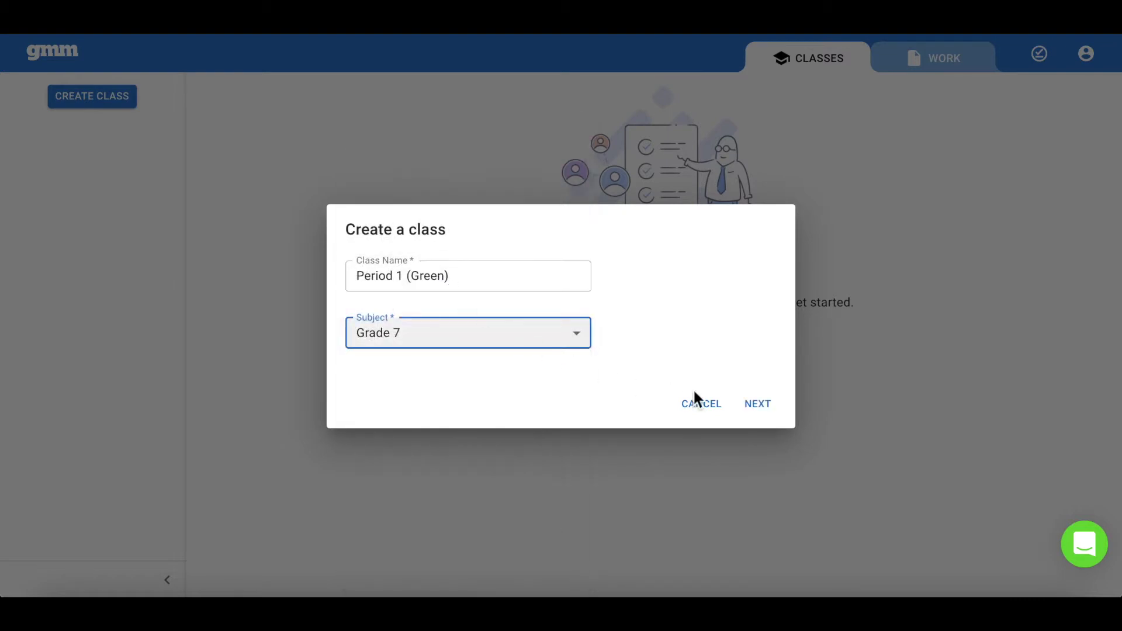
pyautogui.click(763, 405)
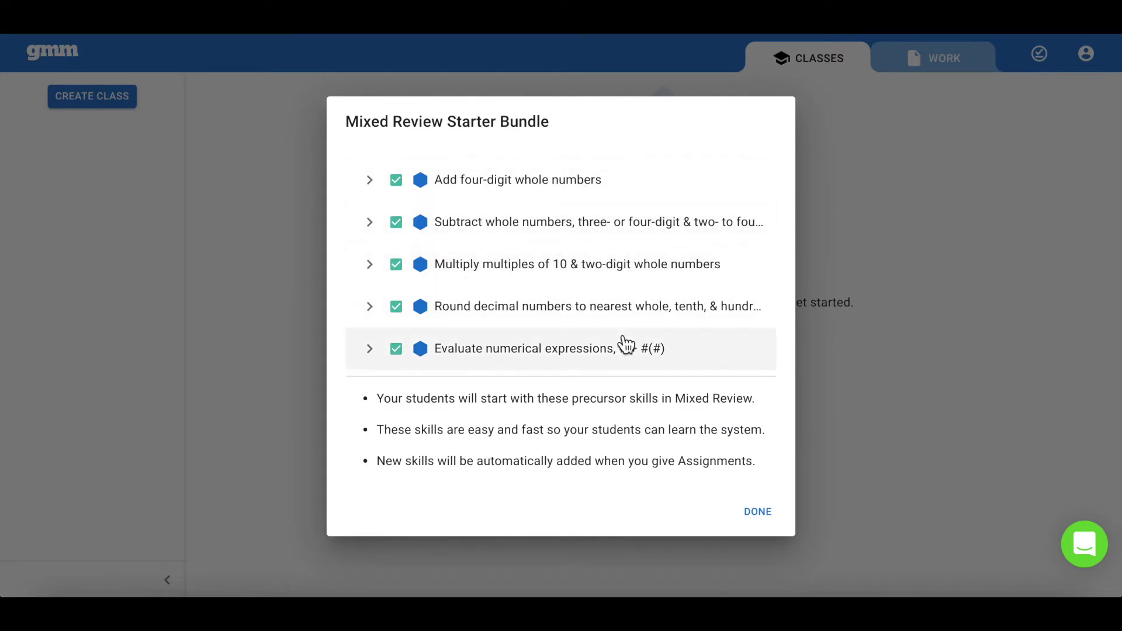
pyautogui.click(758, 513)
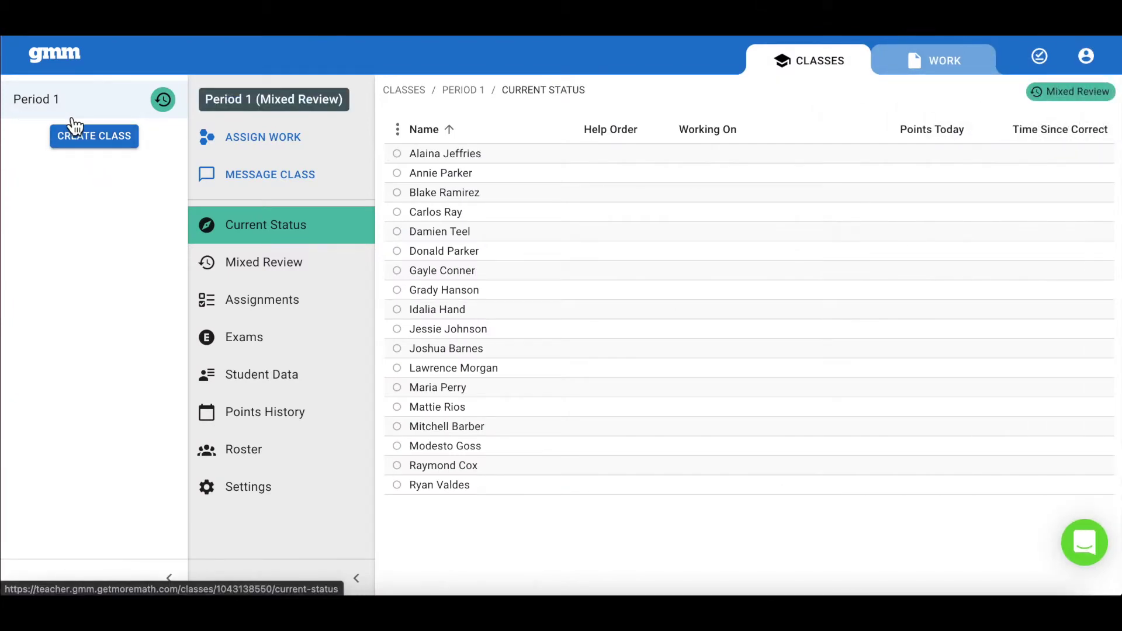
# Step: Append '(Green)' to rename the class Period 1 (Green), then scroll through its roster
pyautogui.click(243, 488)
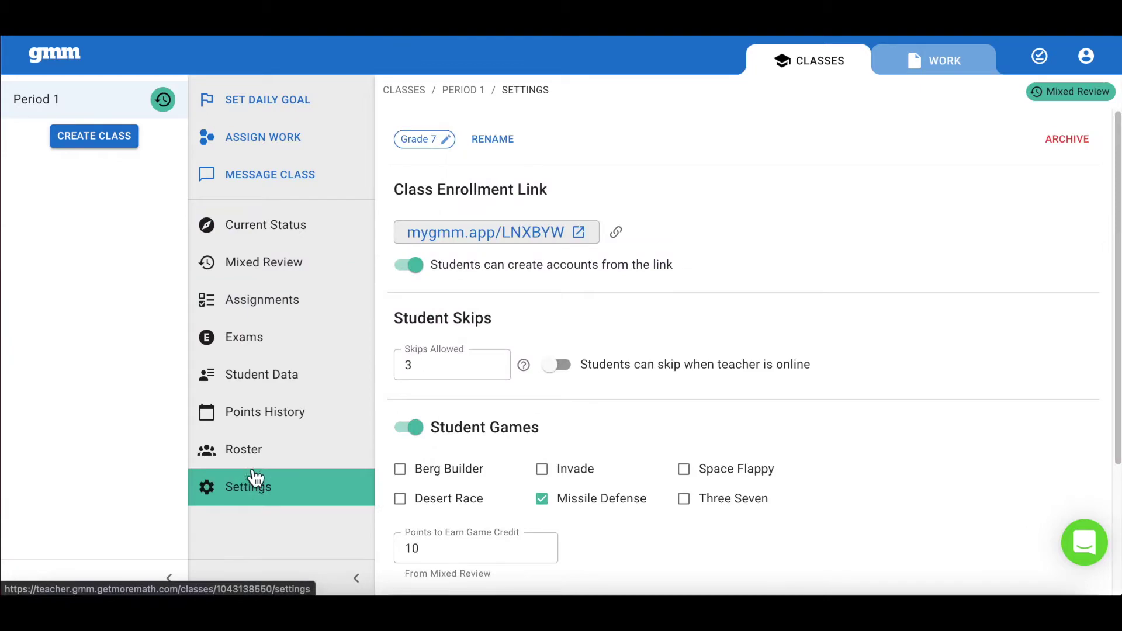
pyautogui.click(504, 142)
pyautogui.click(443, 308)
pyautogui.write('(Green)')
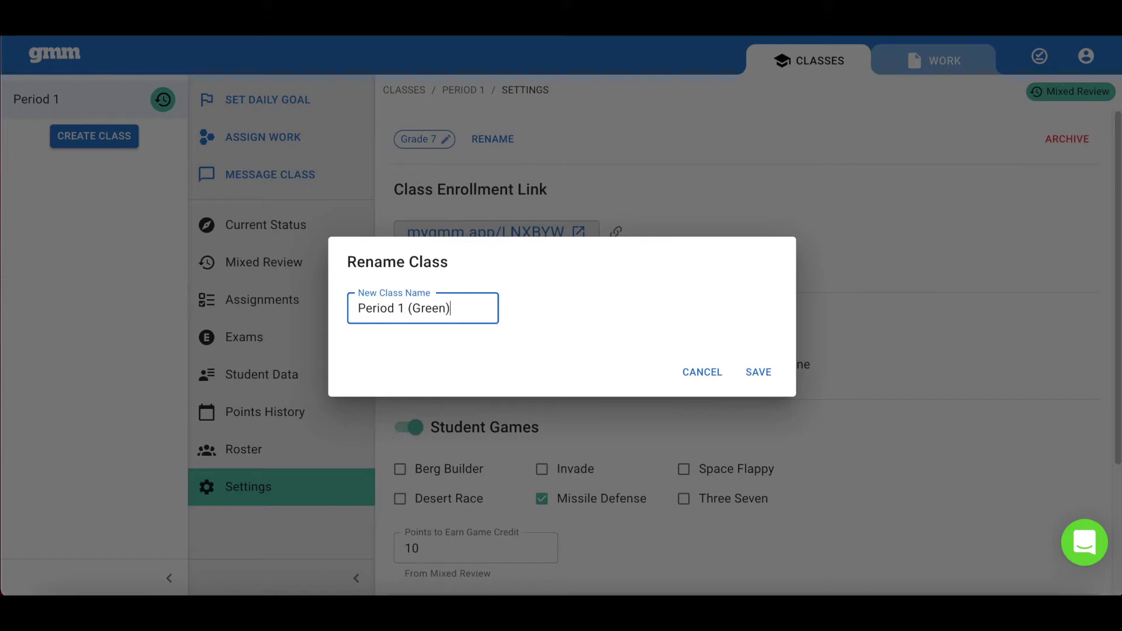
pyautogui.click(754, 377)
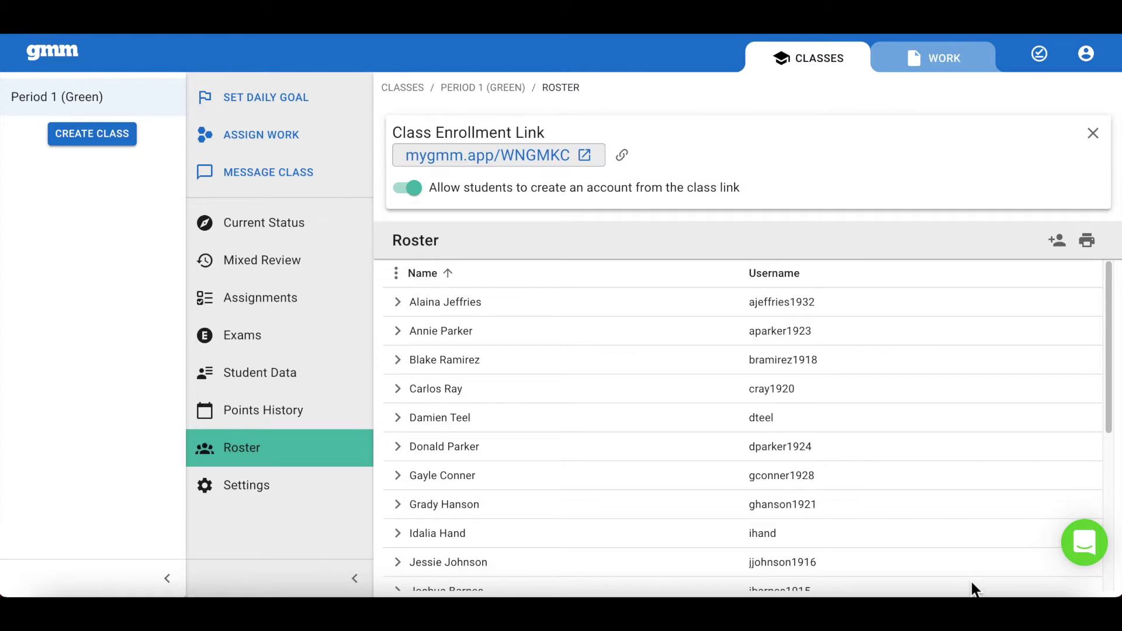
pyautogui.scroll(-5, 973, 589)
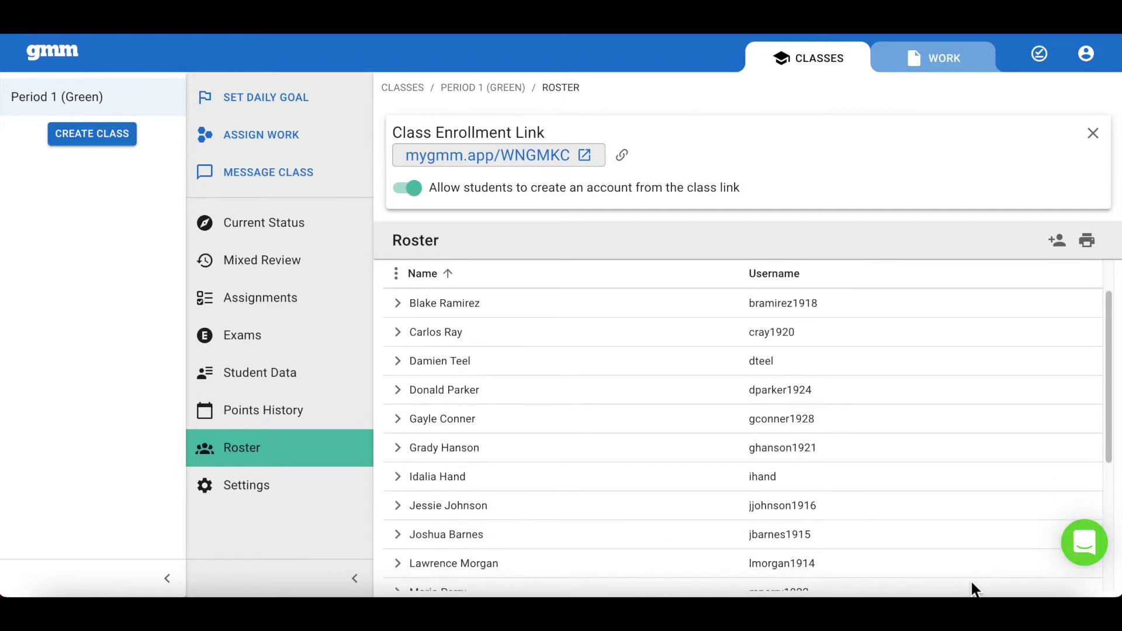
pyautogui.scroll(-2, 973, 589)
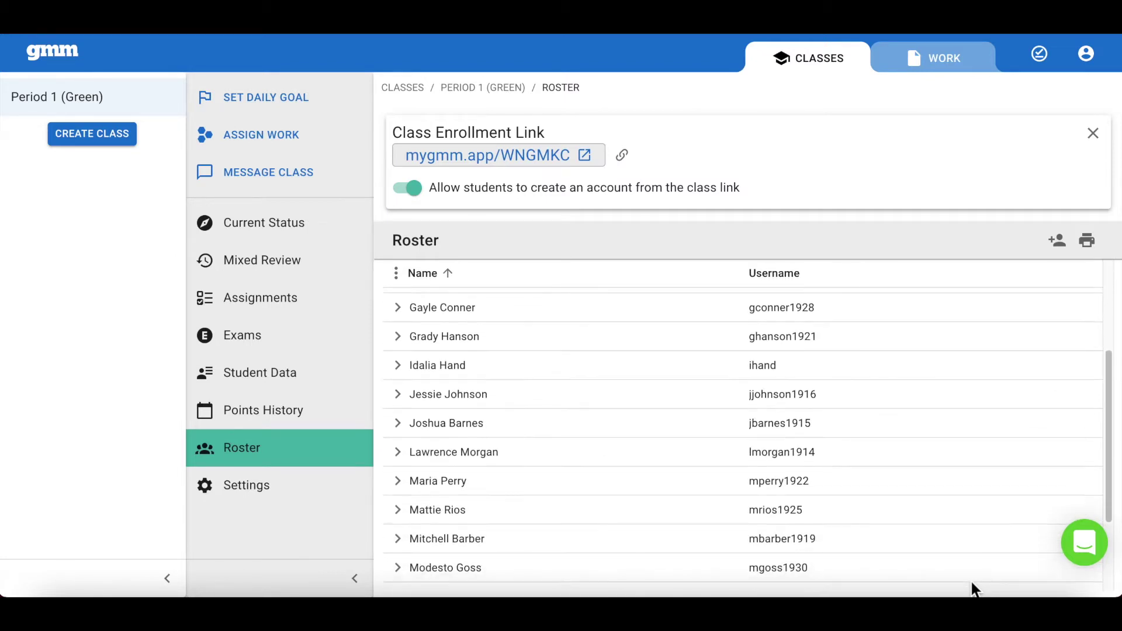
pyautogui.scroll(-2, 973, 589)
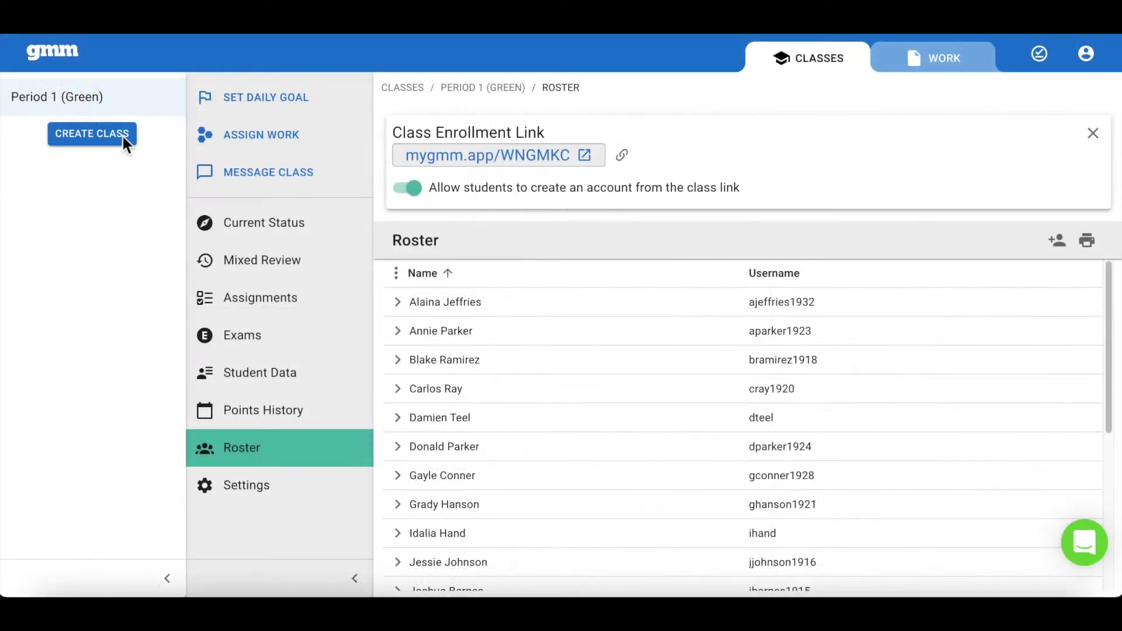
# Step: Create the Grade 6 class 'Period 1 (Blue)' and add a student found by district search
pyautogui.click(117, 134)
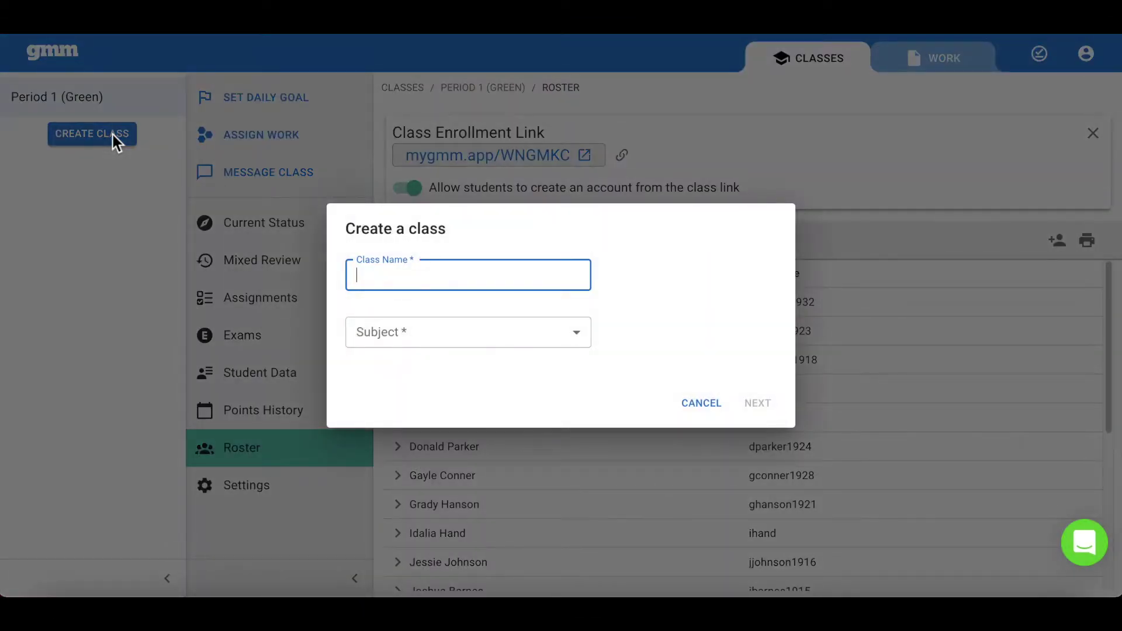
pyautogui.write('Period 1 ')
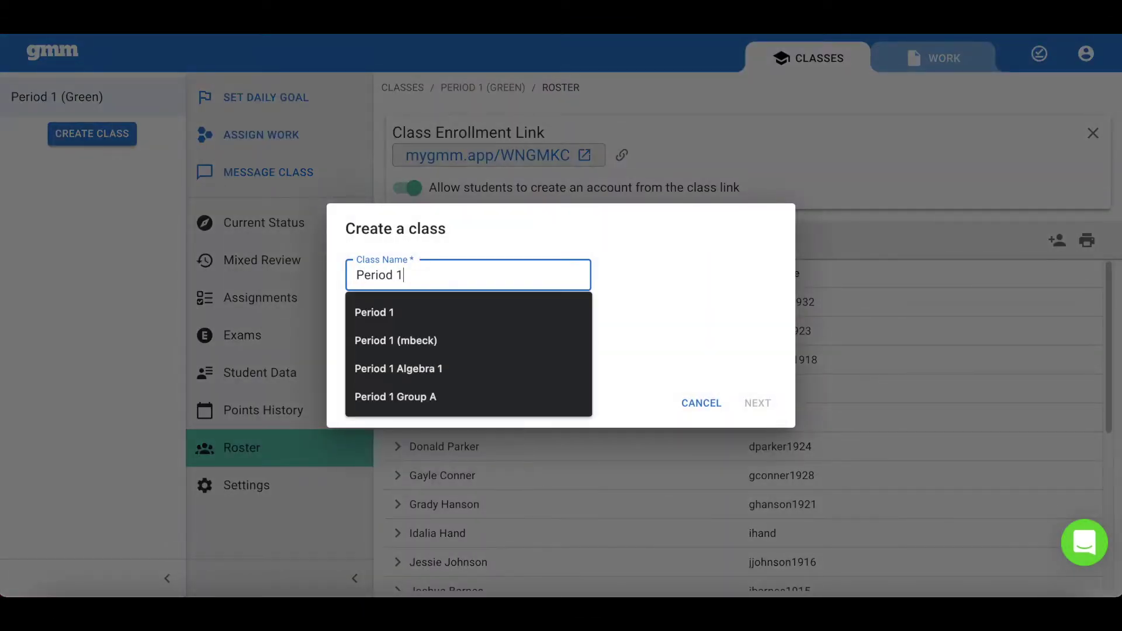
pyautogui.write('(Blue)')
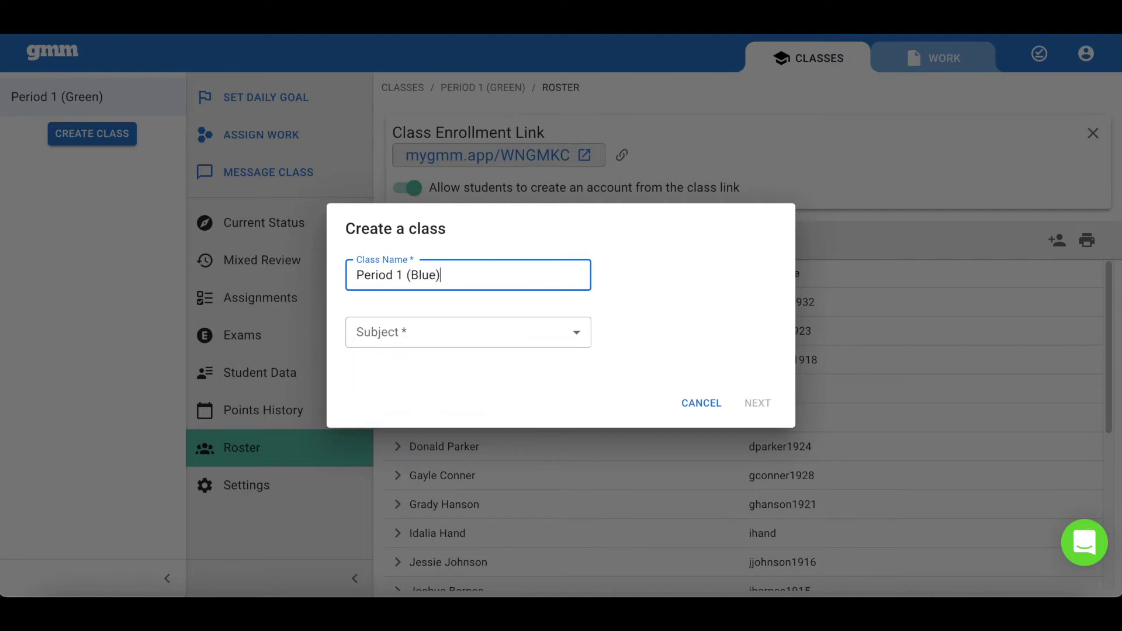
pyautogui.click(490, 339)
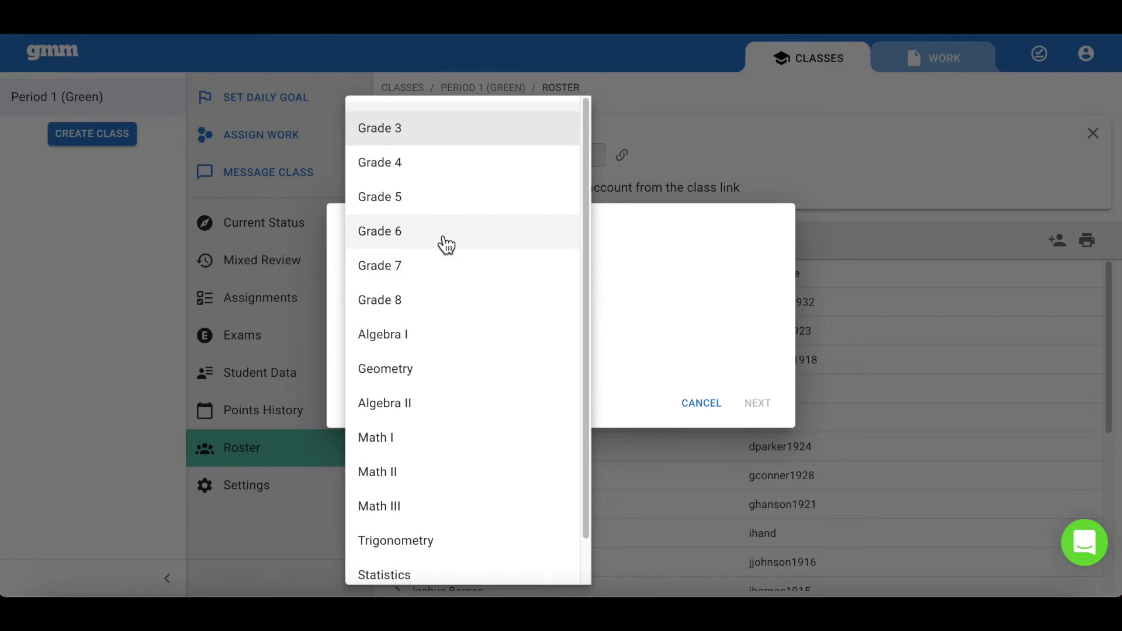
pyautogui.click(447, 245)
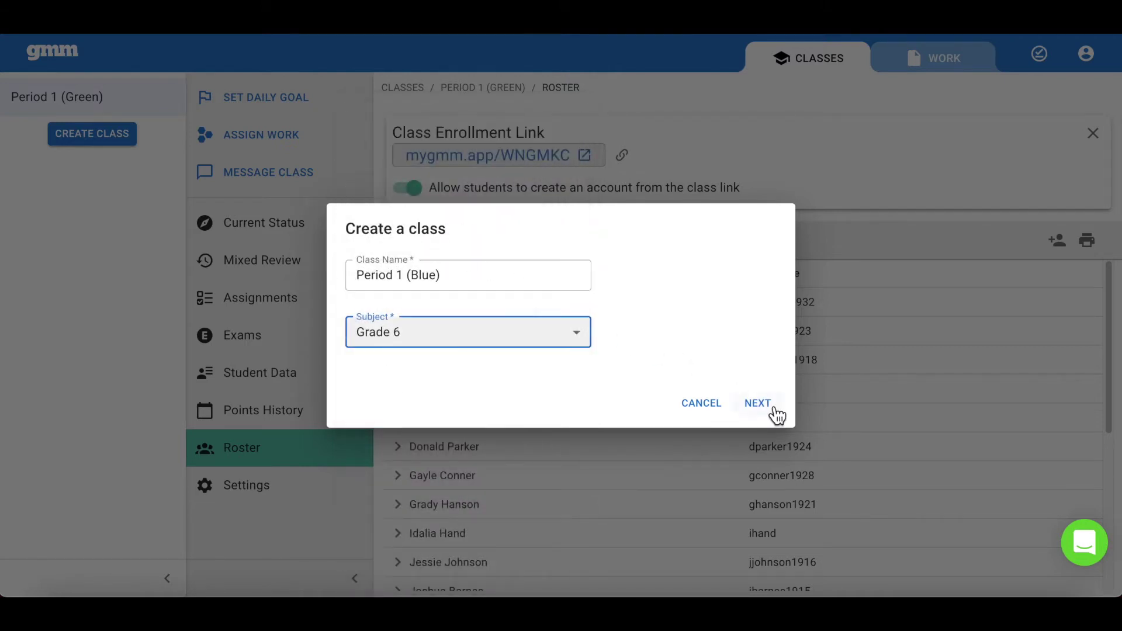
pyautogui.click(758, 405)
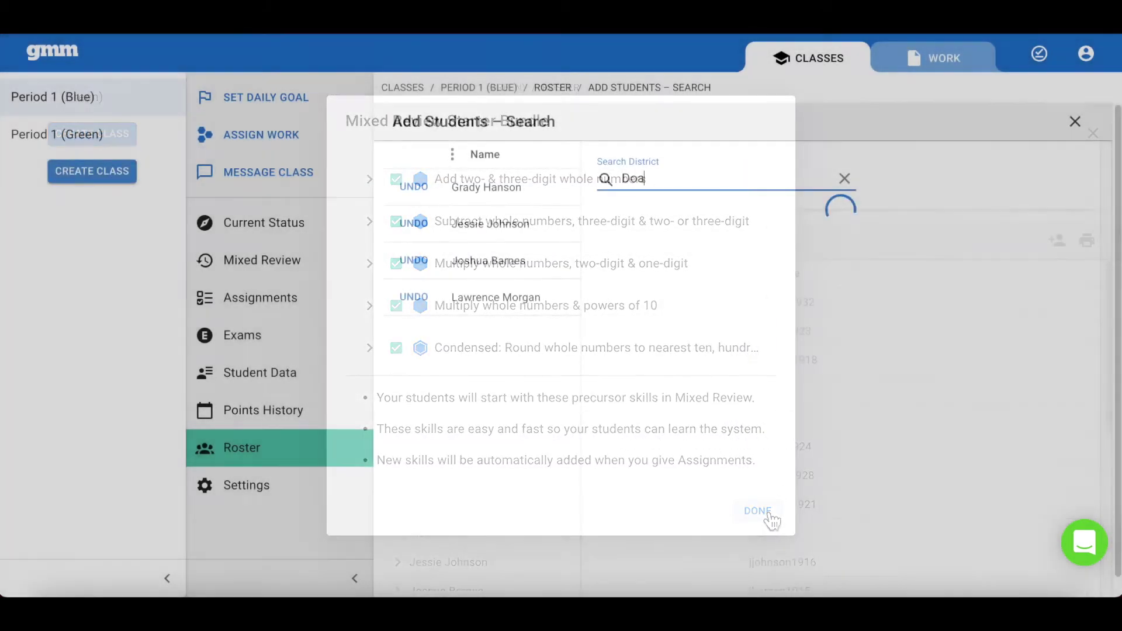
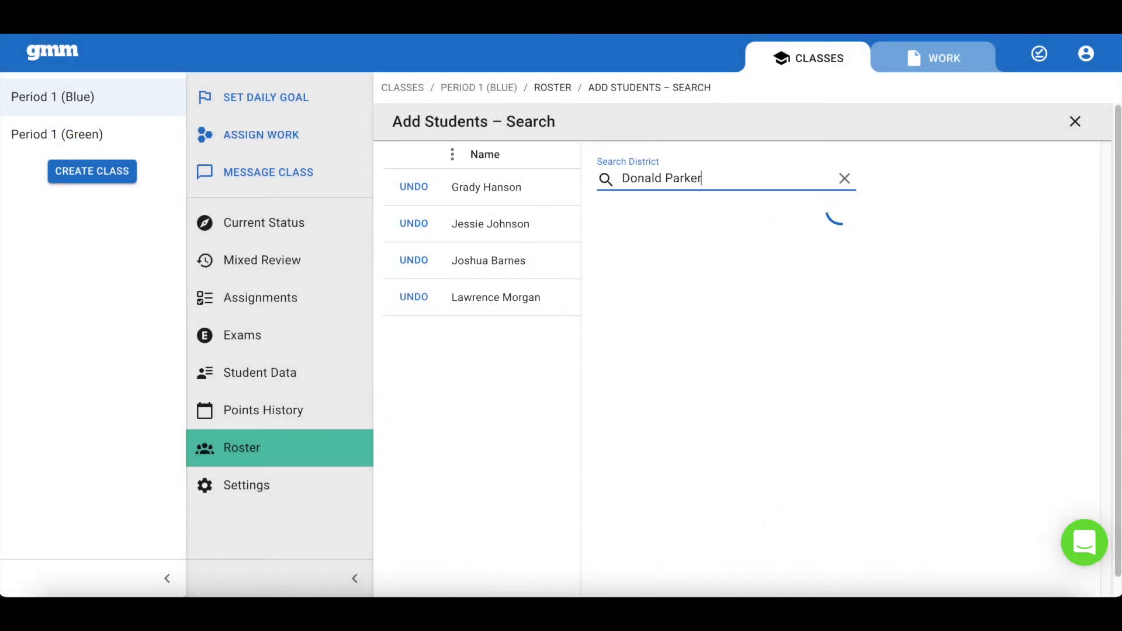
pyautogui.click(628, 238)
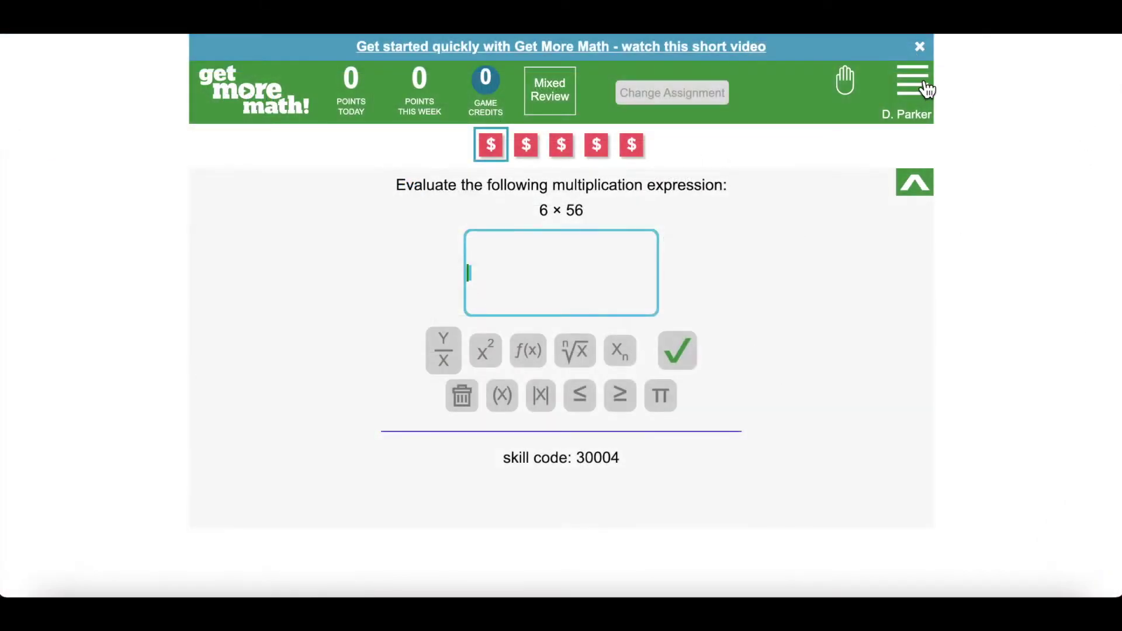
# Step: Switch the student app's Theme from green to the teal swatch in Settings
pyautogui.click(910, 89)
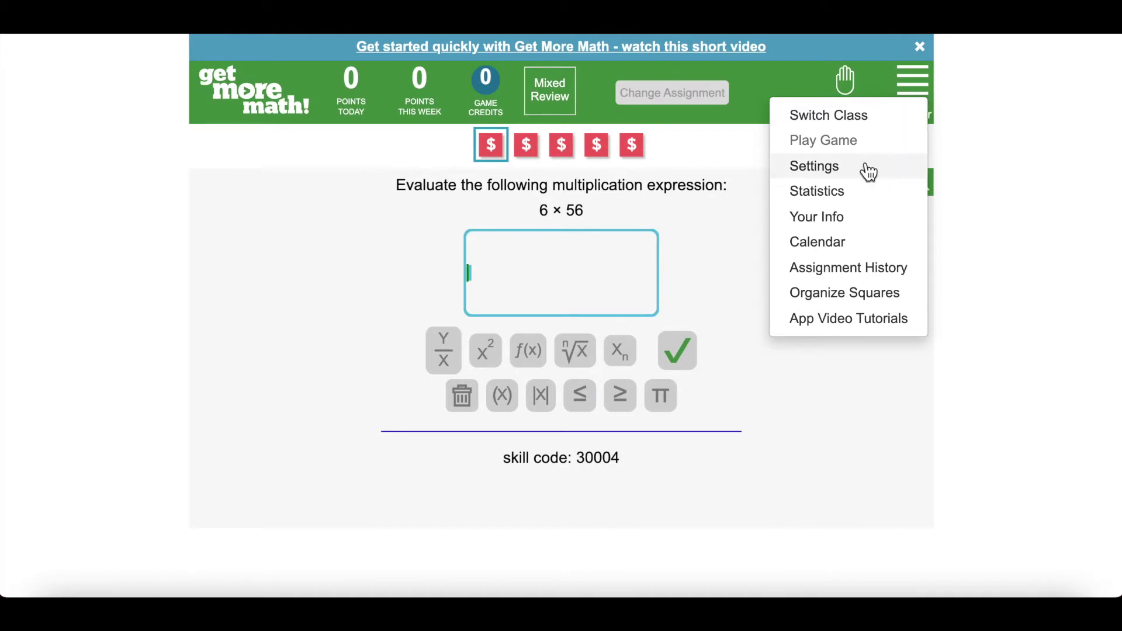
pyautogui.click(865, 168)
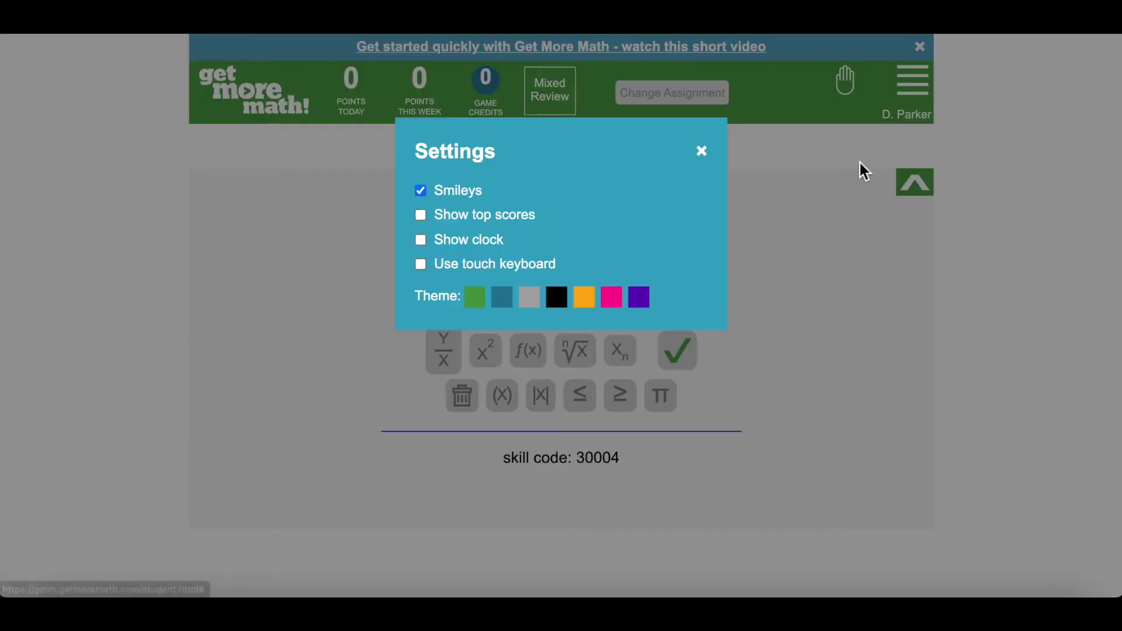
pyautogui.click(506, 296)
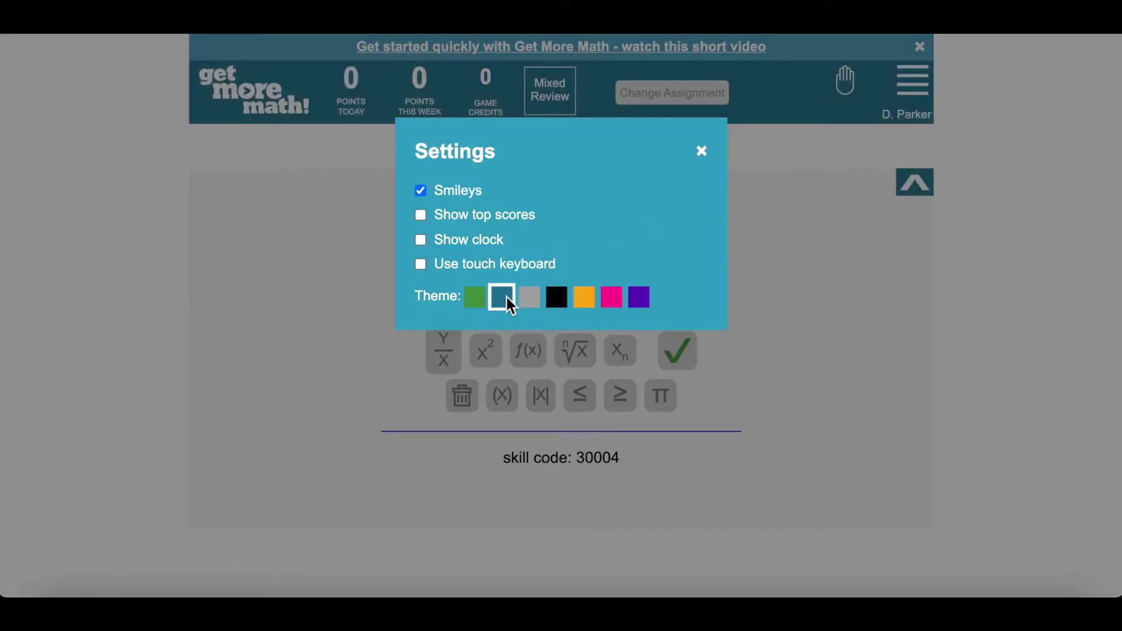
pyautogui.click(703, 153)
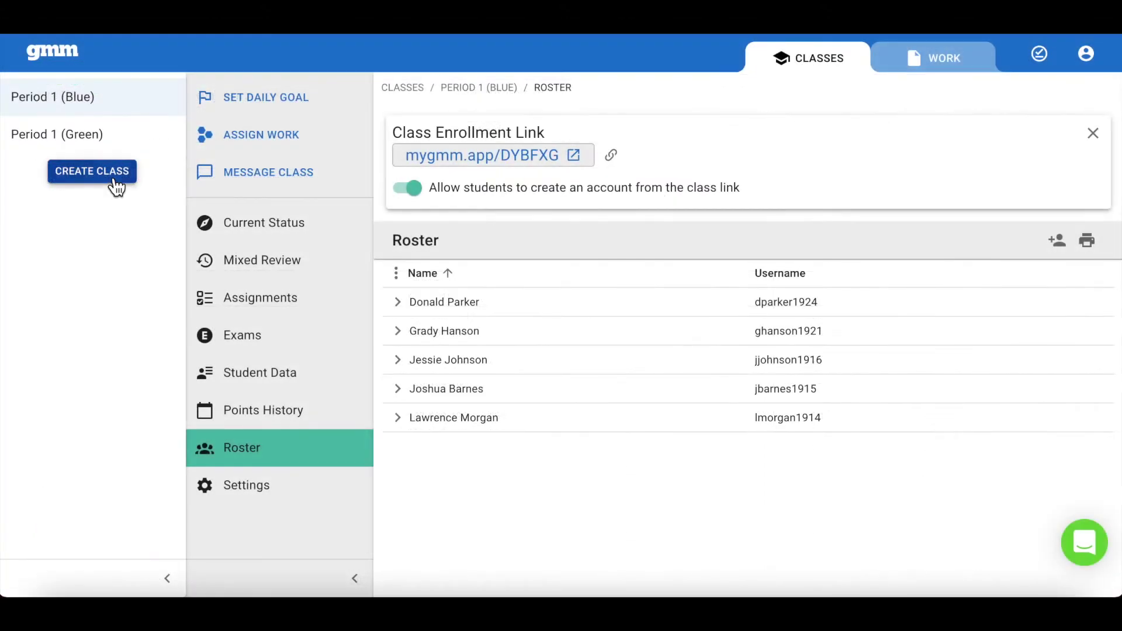
# Step: Create a Grade 8 class named 'Period 1 (Purple)' with the starter skills bundle
pyautogui.click(114, 182)
pyautogui.write('P')
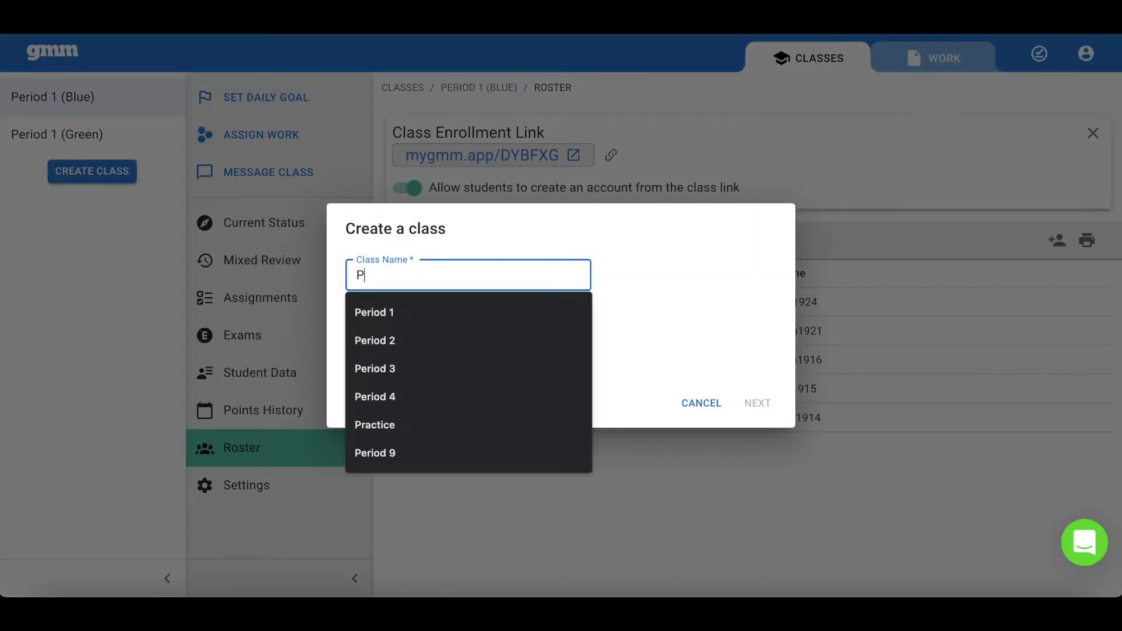
pyautogui.write('eriod 1 (Purple)')
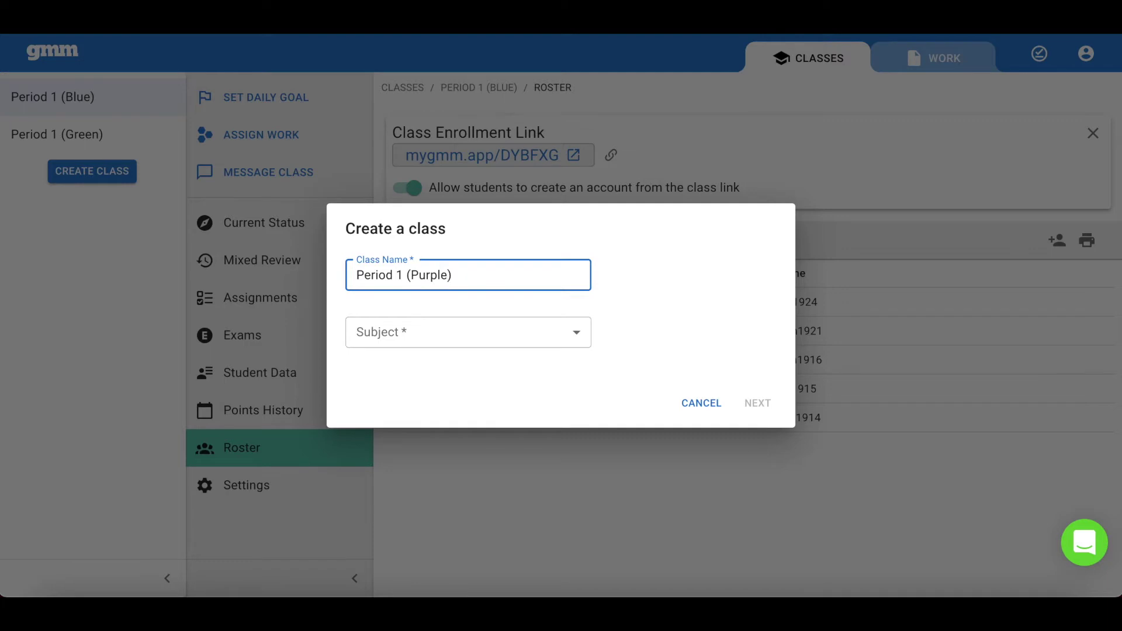
pyautogui.click(471, 333)
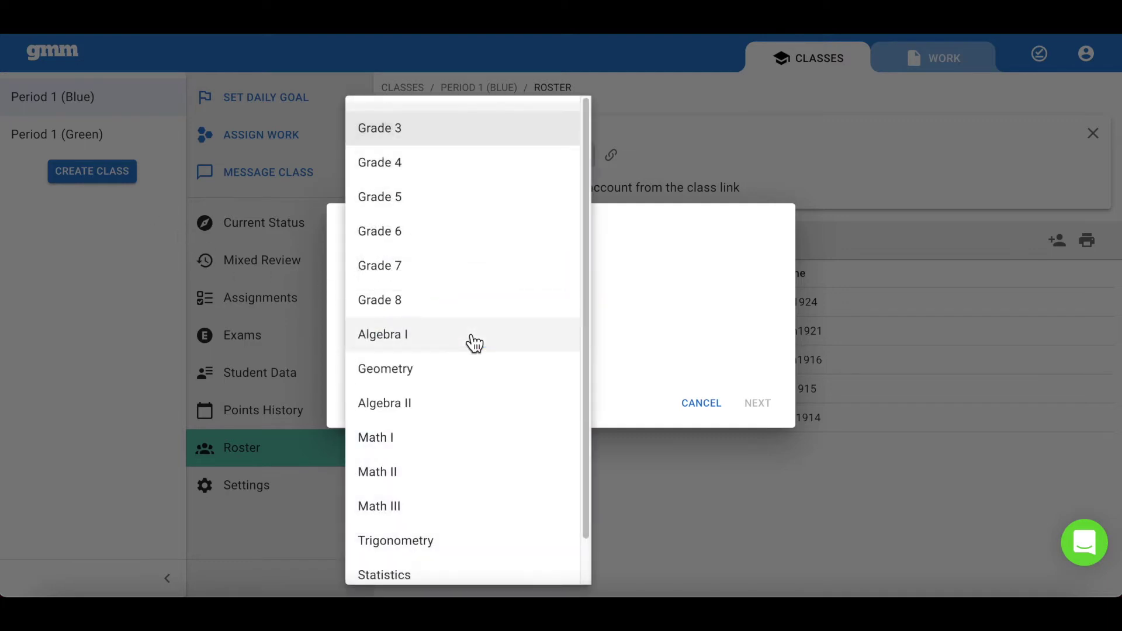
pyautogui.click(442, 300)
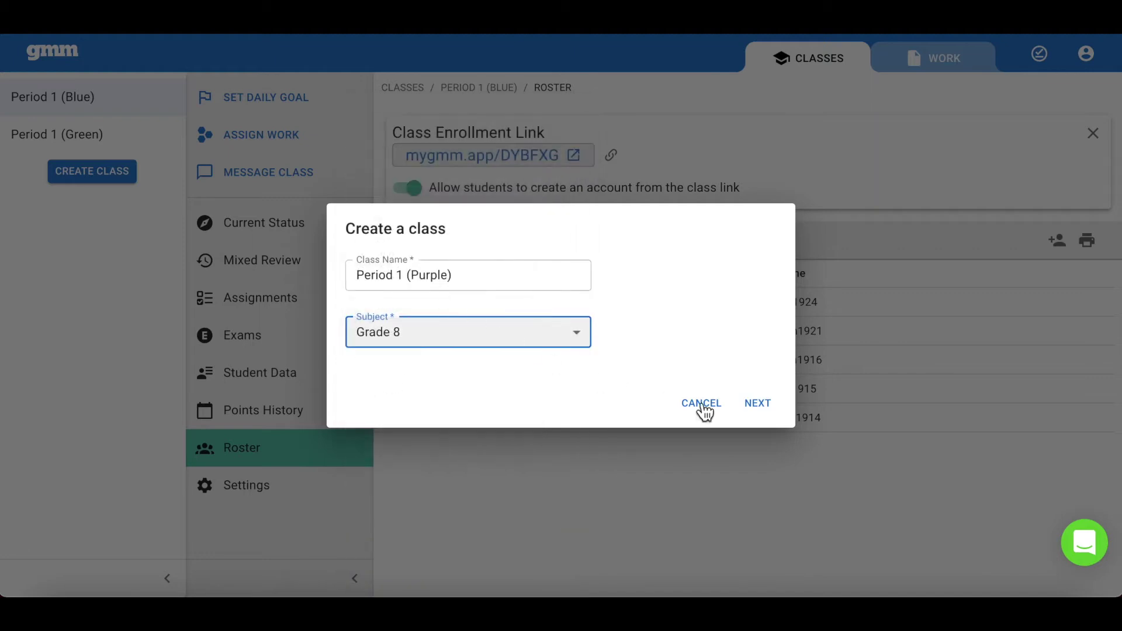
pyautogui.click(758, 404)
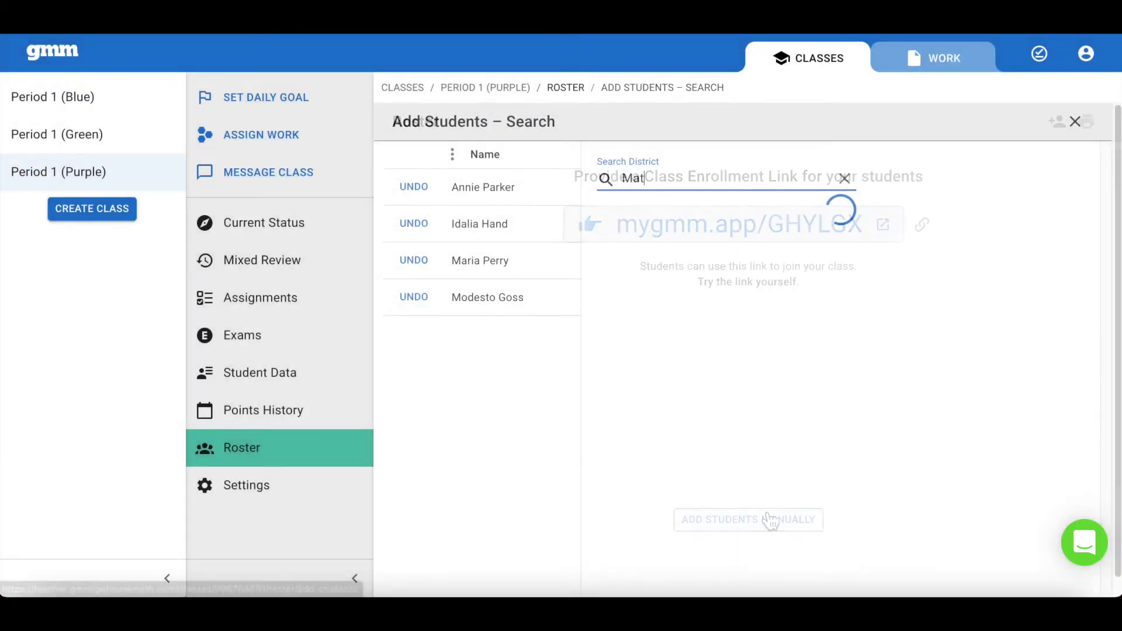
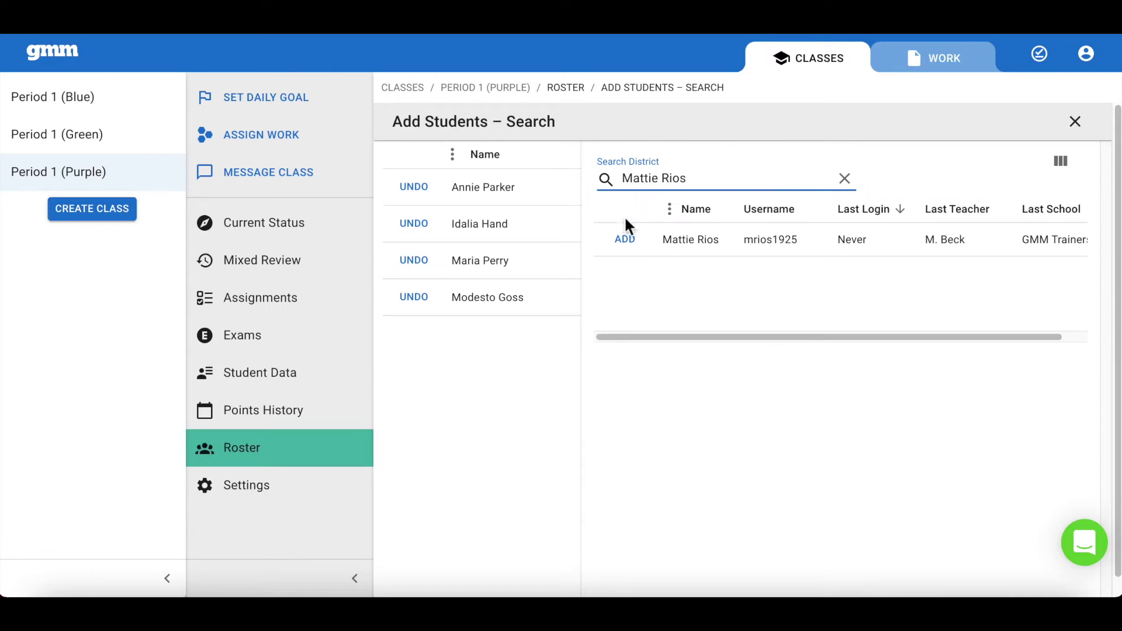
# Step: Add a student found by district search to the roster and close the search
pyautogui.click(632, 241)
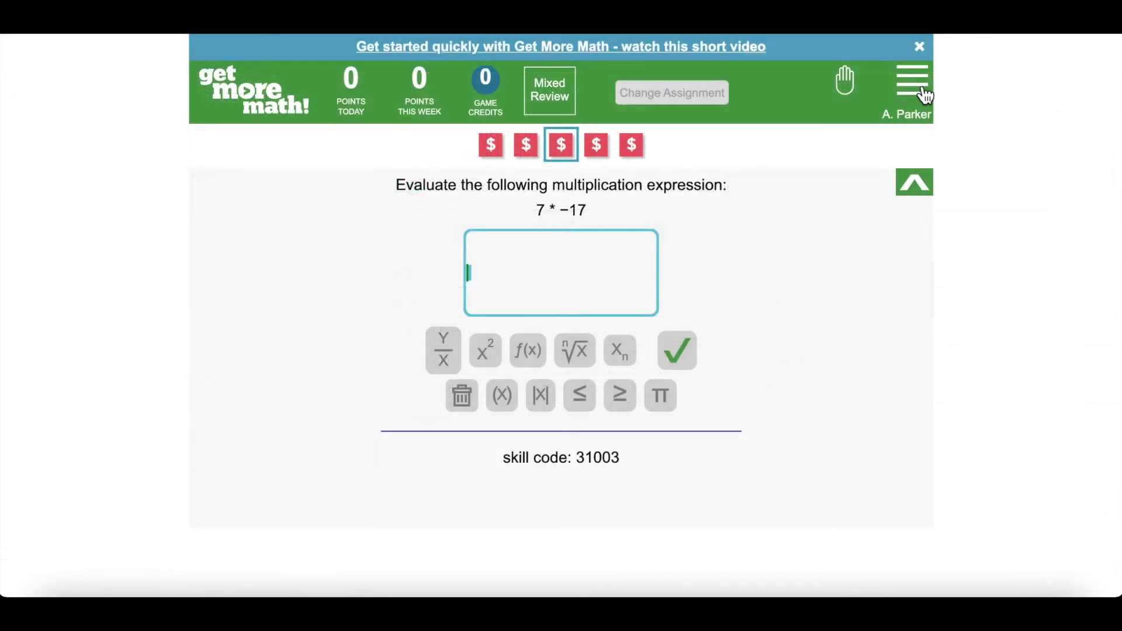
pyautogui.click(923, 91)
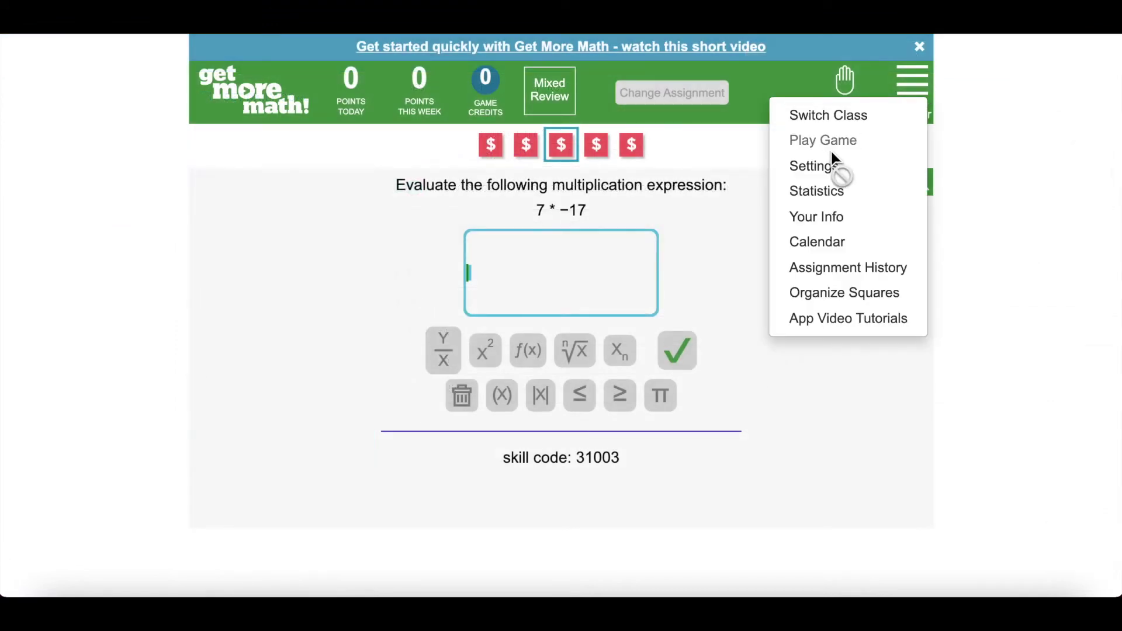
# Step: Set the student app's Theme to the purple swatch in Settings
pyautogui.click(824, 169)
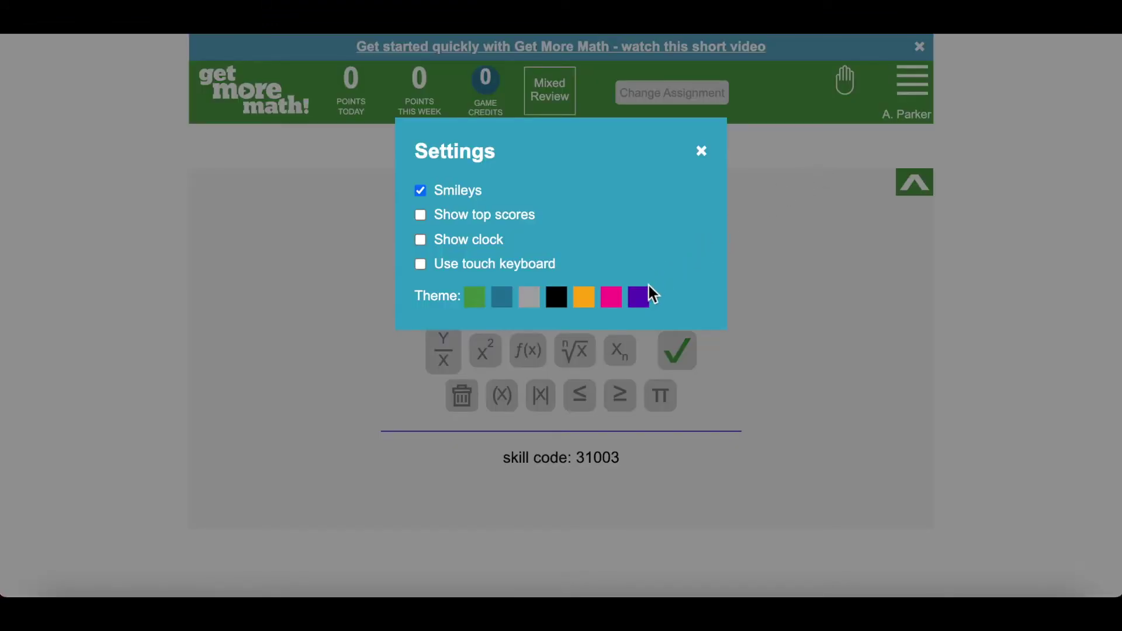
pyautogui.click(641, 298)
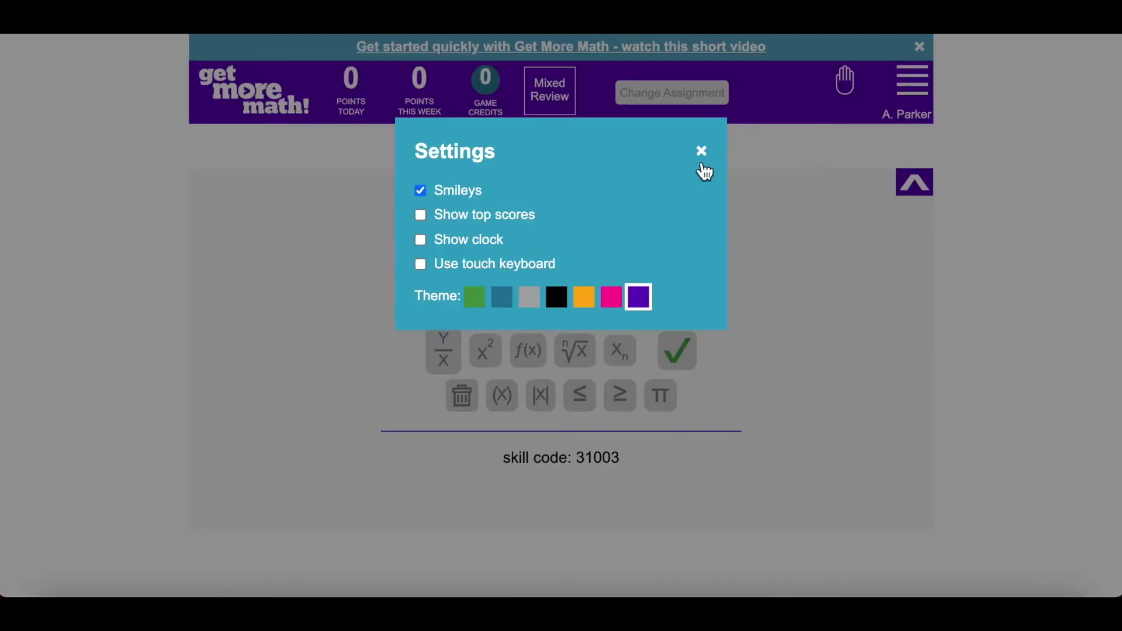
pyautogui.click(702, 153)
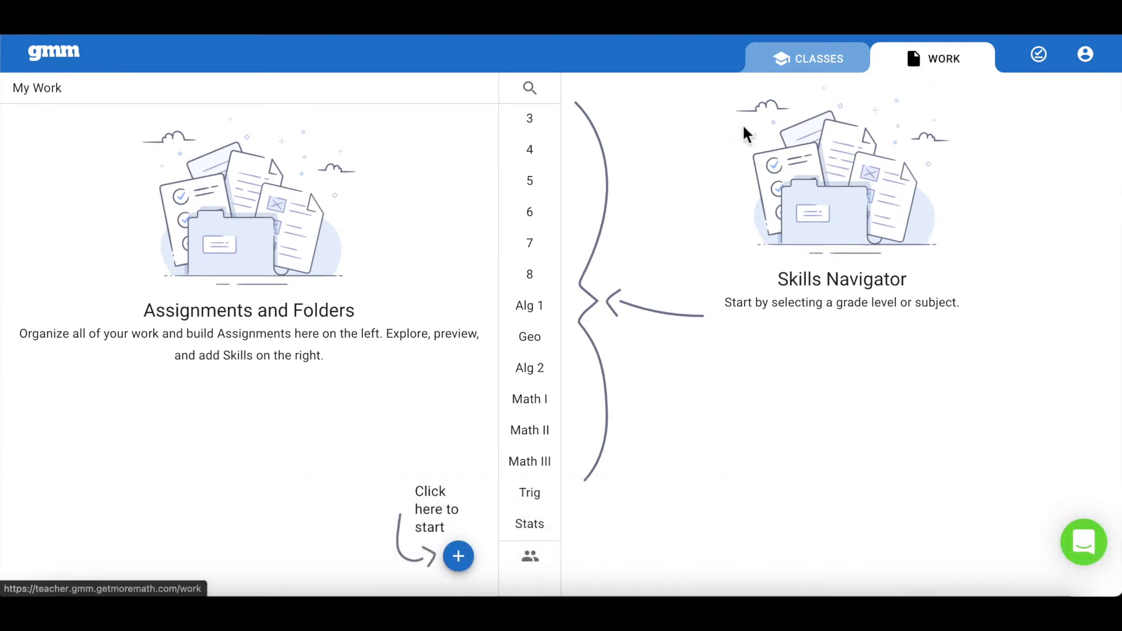
# Step: Show Grade 7 skills under MAP Growth and expand 7.RP: Ratios & Proportional Relationships
pyautogui.click(543, 249)
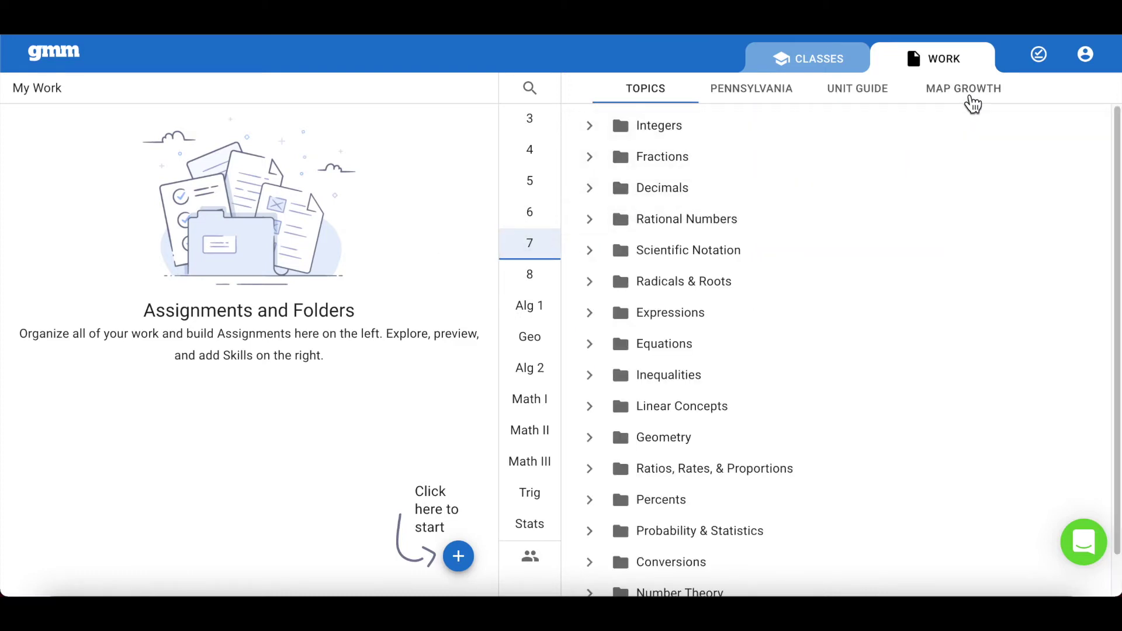
pyautogui.click(969, 101)
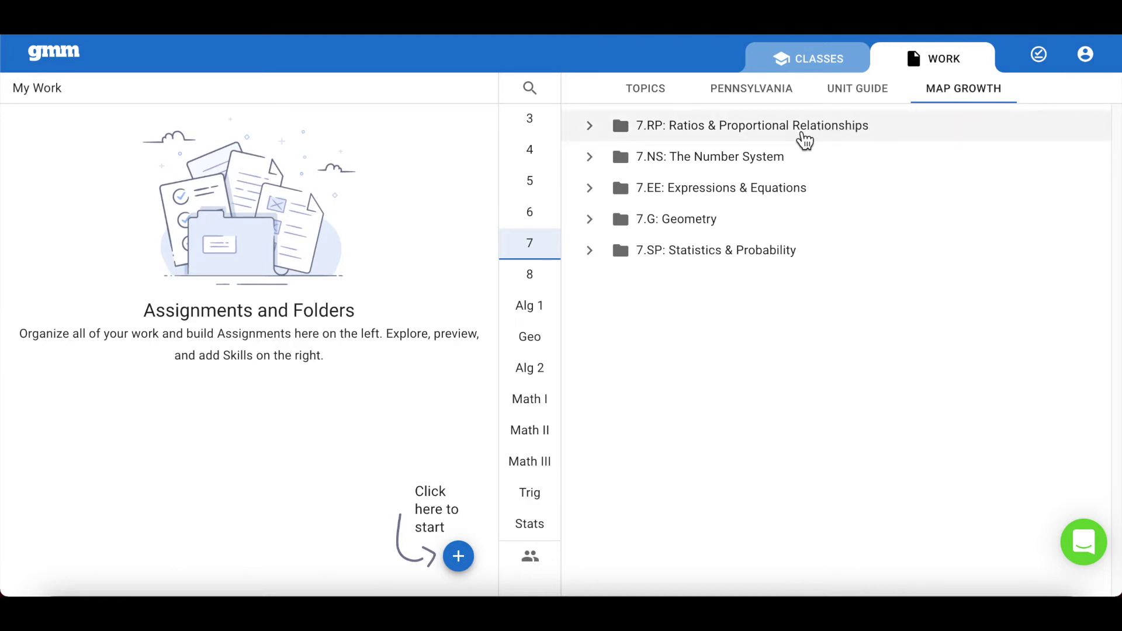
pyautogui.click(805, 141)
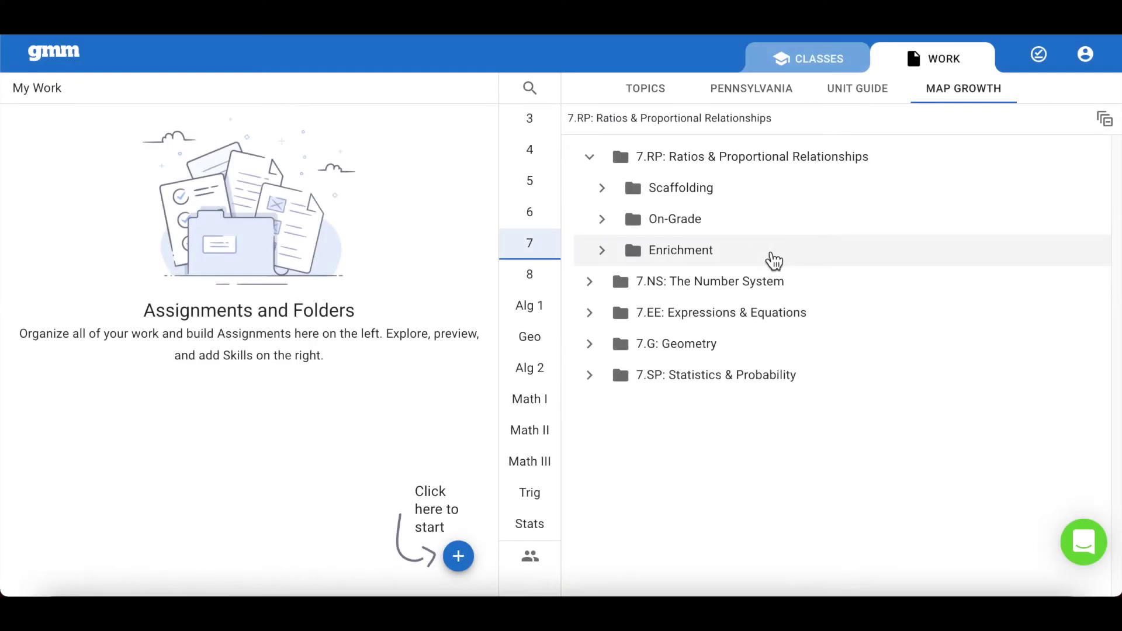
# Step: Create a new folder named 'Lesson 1.1'
pyautogui.click(458, 556)
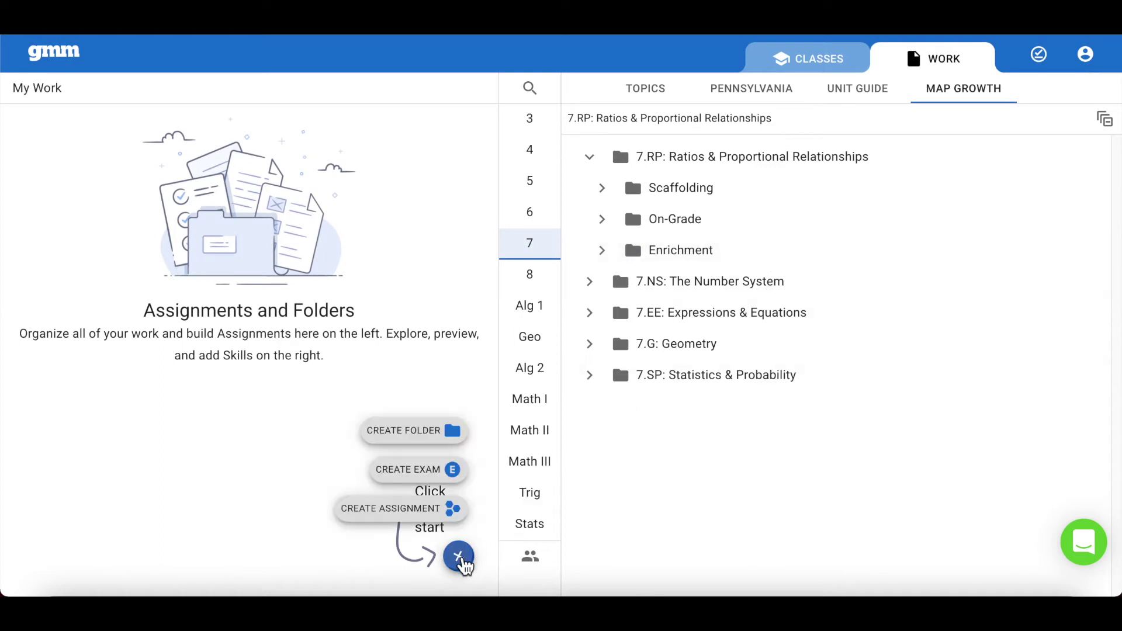
pyautogui.click(434, 434)
pyautogui.write('Lesson 1.')
pyautogui.click(621, 377)
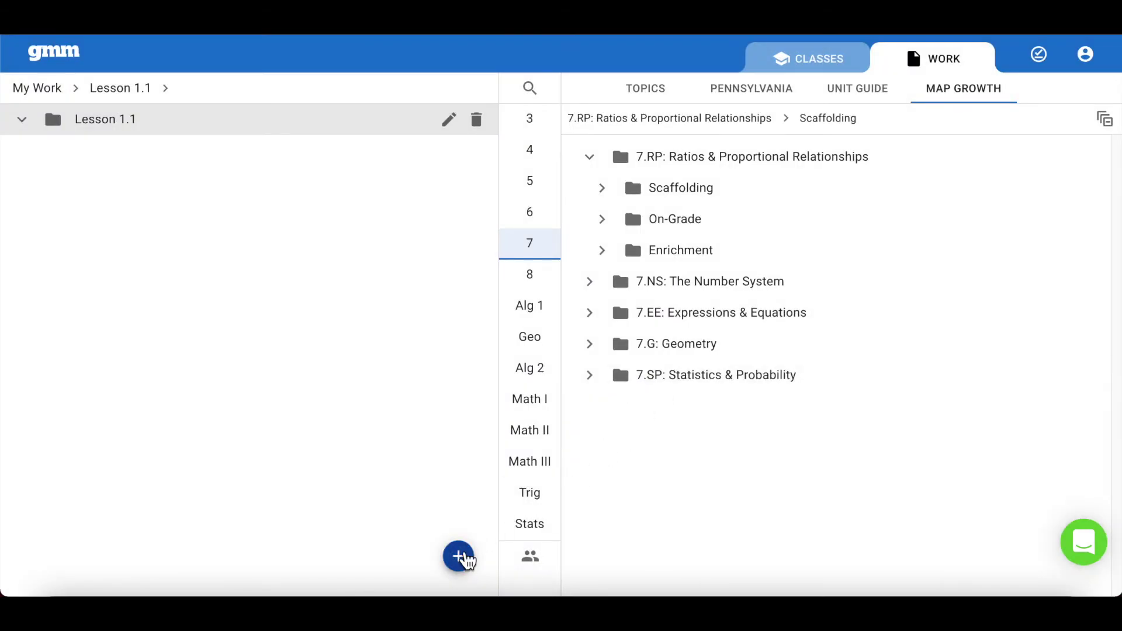
# Step: Create and save a new assignment 'Lesson 1.1 (Blue)' in the Lesson 1.1 folder
pyautogui.click(459, 555)
pyautogui.click(450, 516)
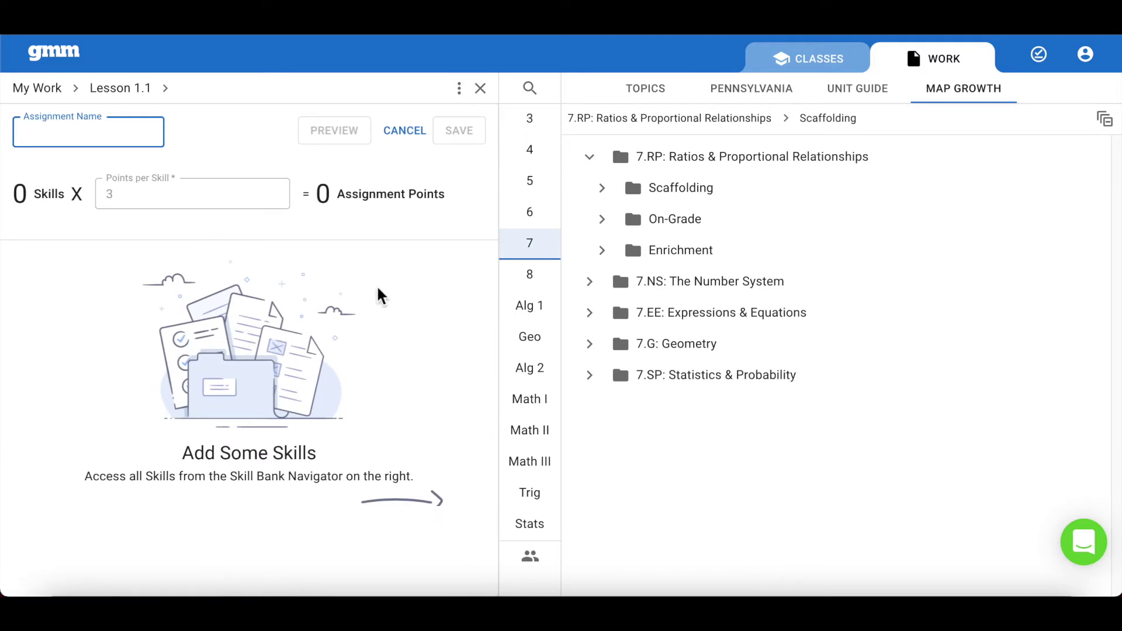
pyautogui.write('Lesson 1.1 ')
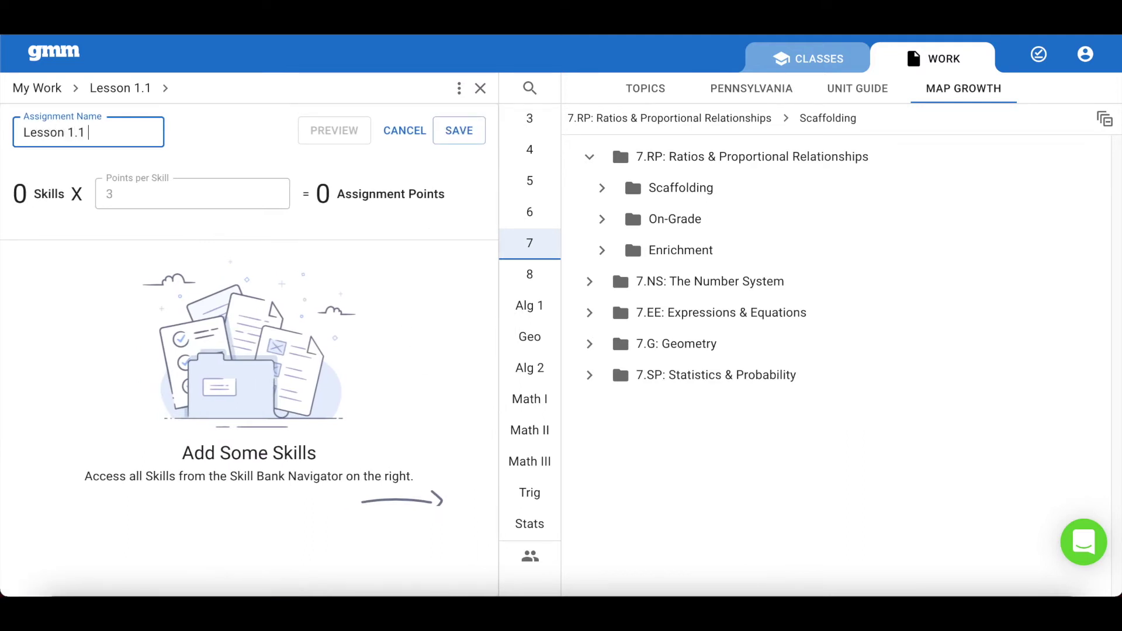
pyautogui.write('(Blue')
pyautogui.click(474, 143)
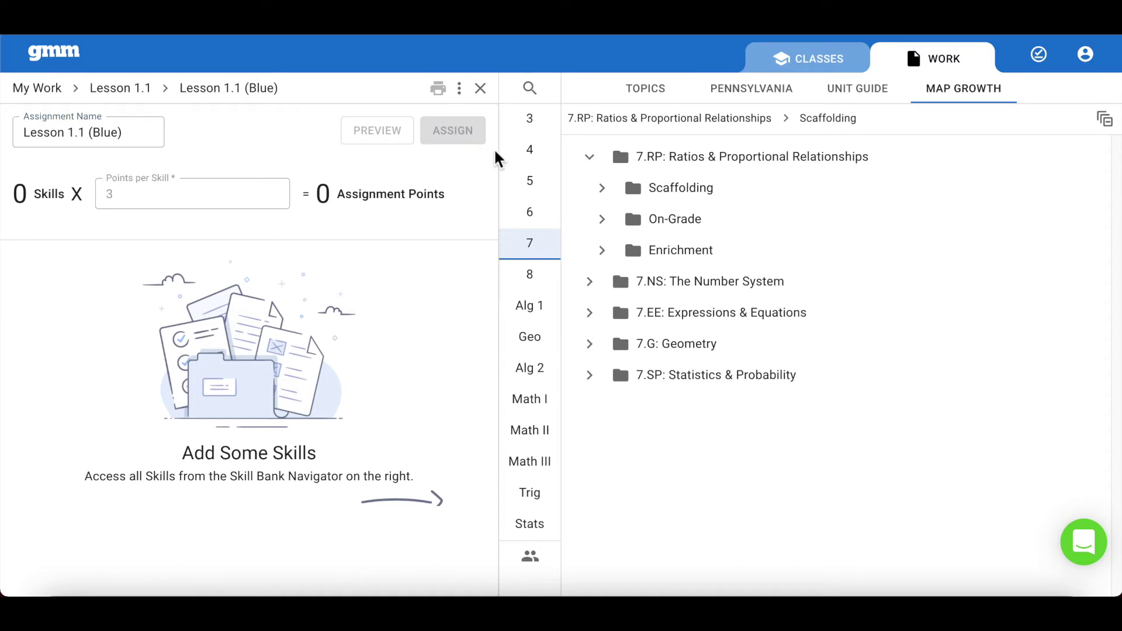
# Step: Add the Scaffolding 7.RP.A.1 equivalent rates skill to the Blue assignment
pyautogui.click(733, 201)
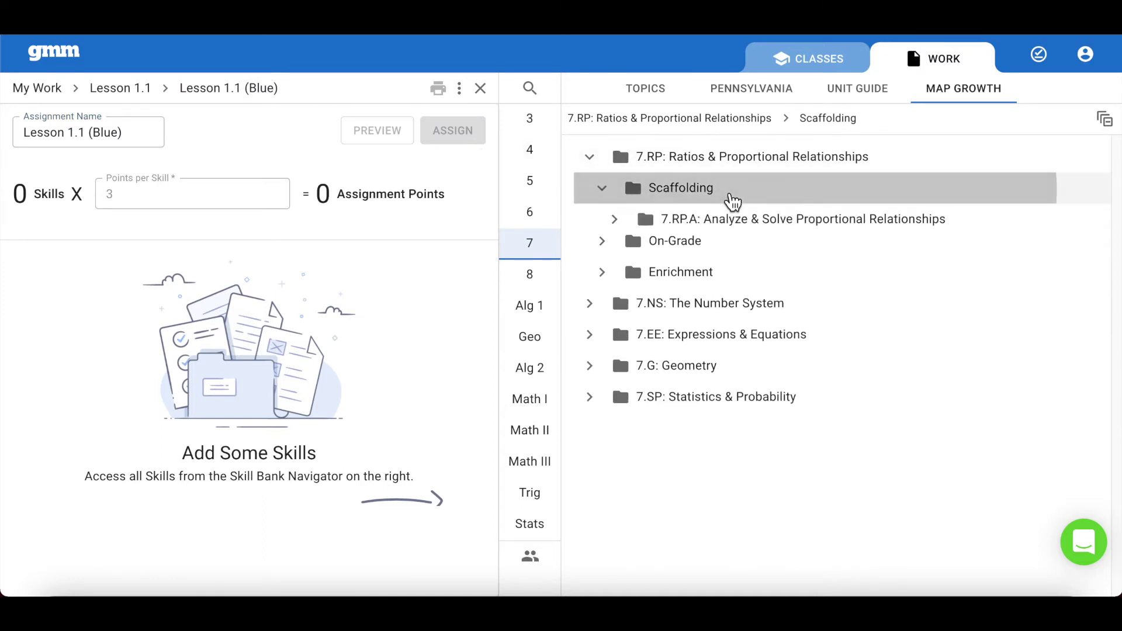
pyautogui.click(724, 229)
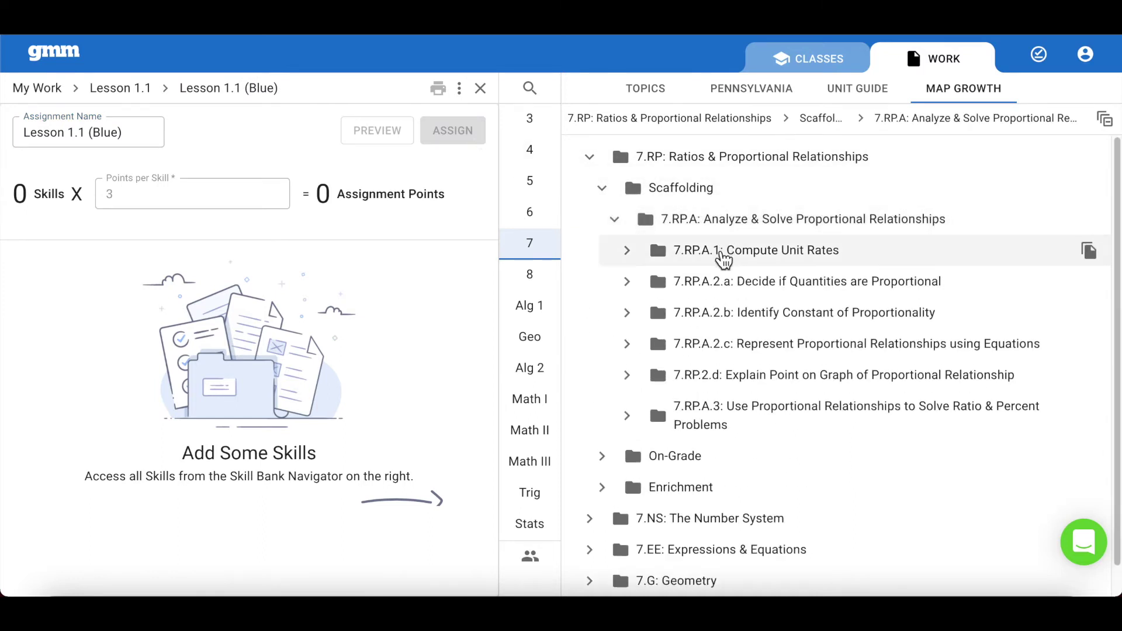
pyautogui.click(724, 253)
pyautogui.click(748, 301)
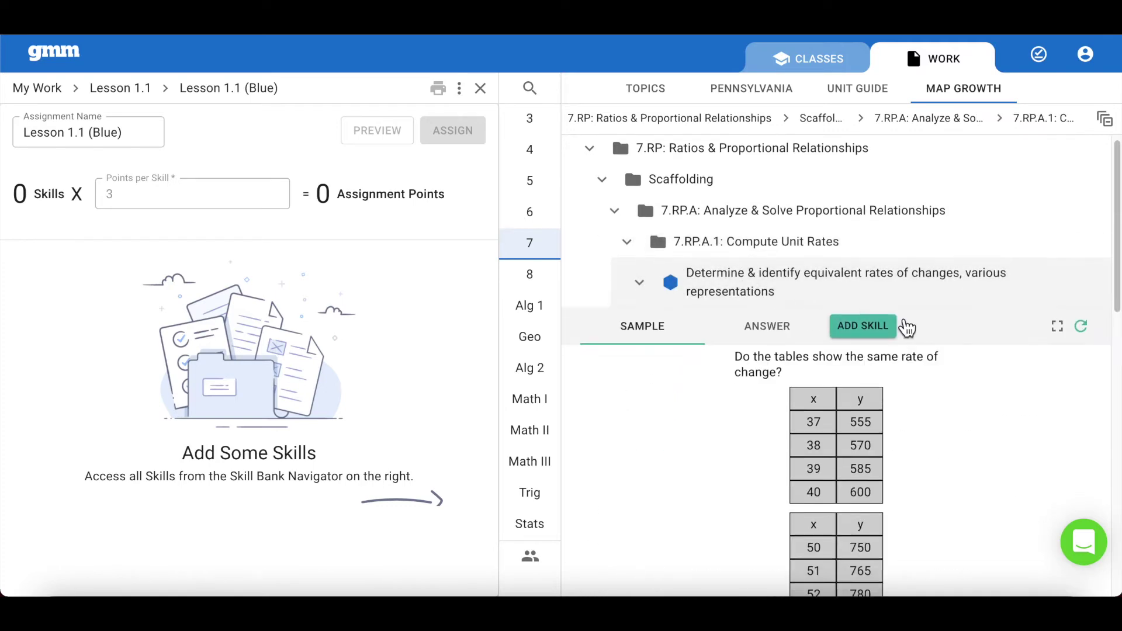
pyautogui.click(1083, 210)
pyautogui.click(1083, 210)
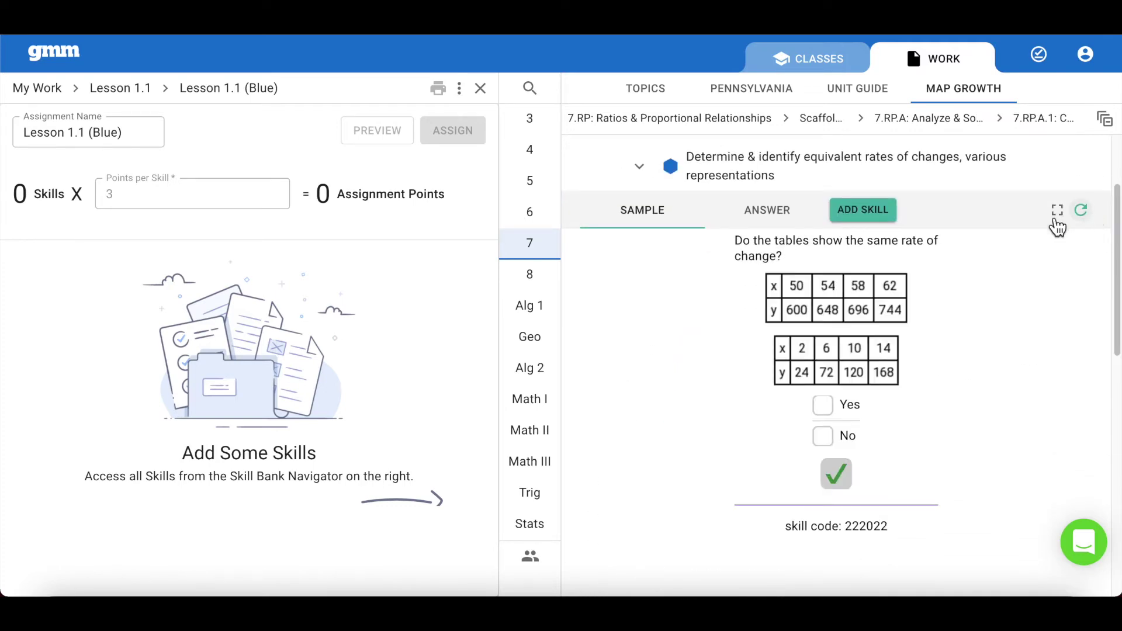
pyautogui.click(871, 209)
pyautogui.click(876, 218)
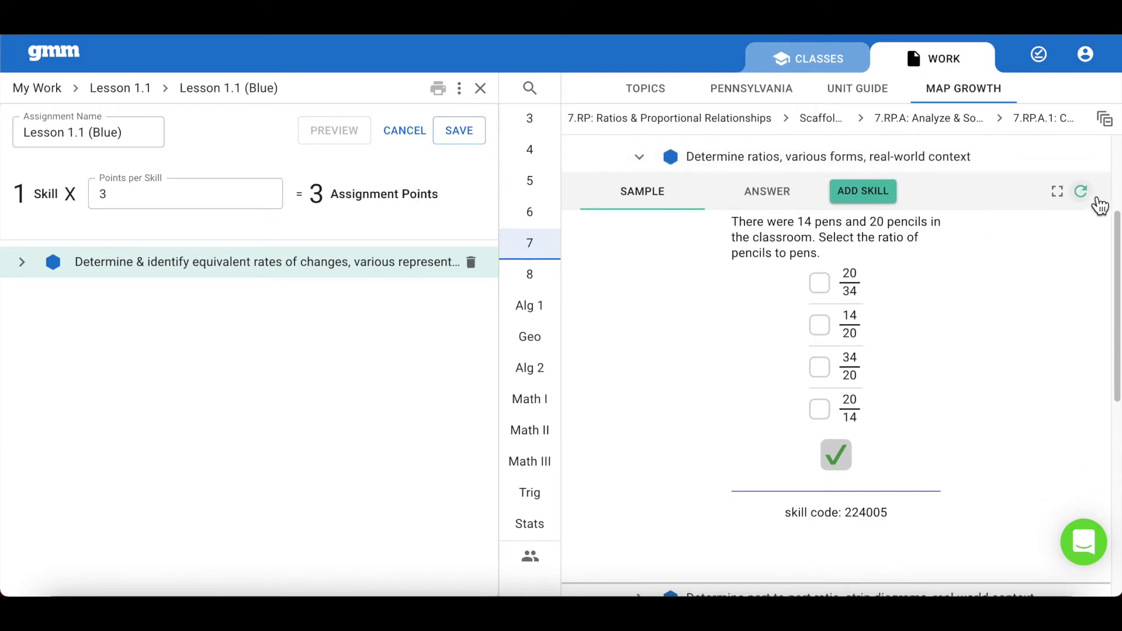
# Step: Add the ratios real-world skill, then save and close the Blue assignment
pyautogui.click(1086, 196)
pyautogui.click(1083, 193)
pyautogui.click(1082, 193)
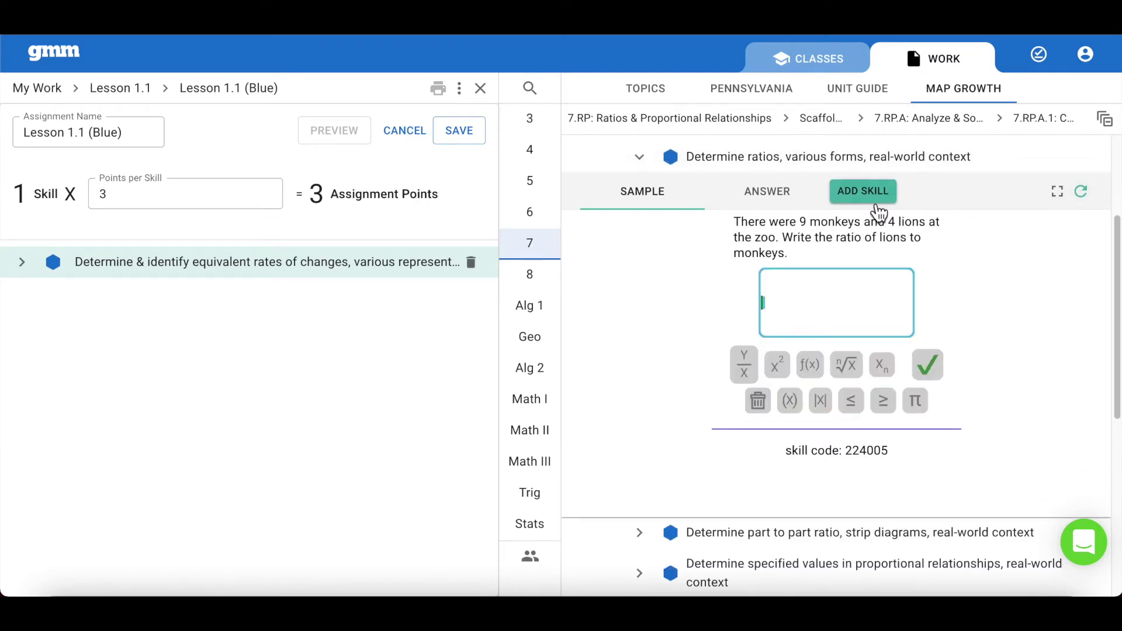
pyautogui.click(871, 191)
pyautogui.click(474, 133)
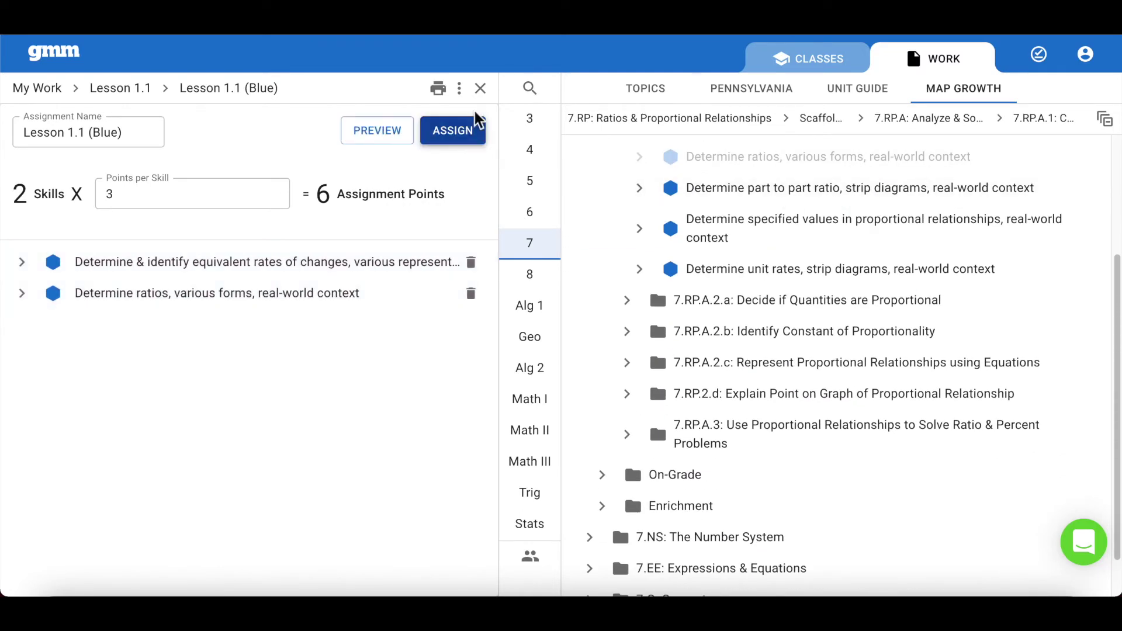
pyautogui.click(480, 88)
pyautogui.click(458, 556)
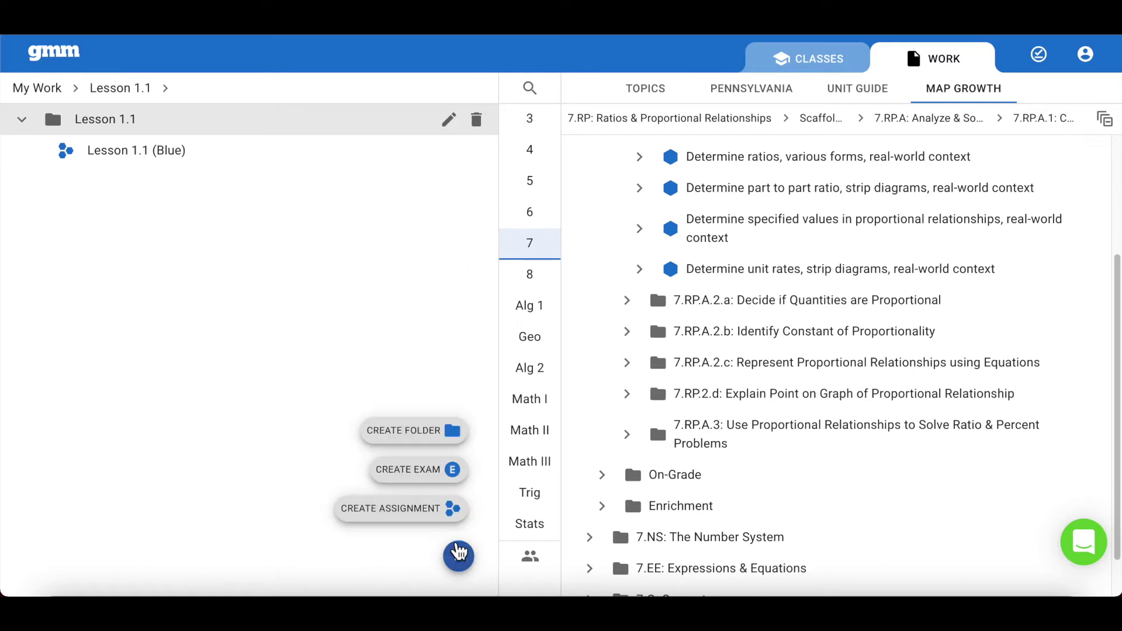
# Step: Create the 'Lesson 1.1 (Green)' assignment and open On-Grade 7.RP.A.1: Compute Unit Rates
pyautogui.click(439, 514)
pyautogui.write('Lesson 1.1 (Green')
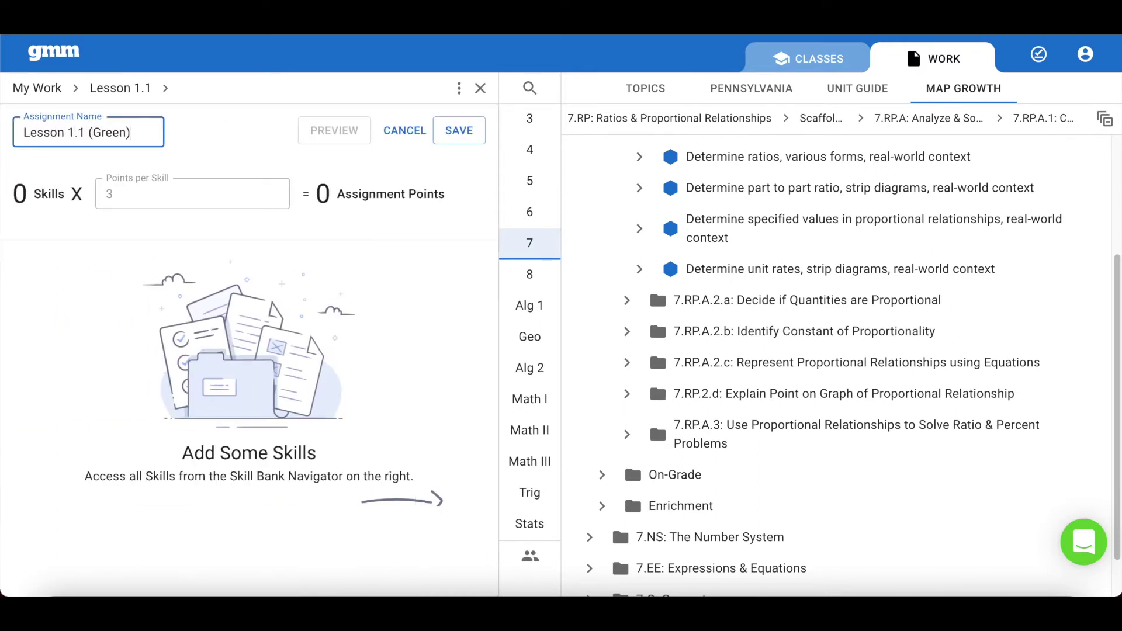
pyautogui.click(458, 130)
pyautogui.scroll(3, 678, 265)
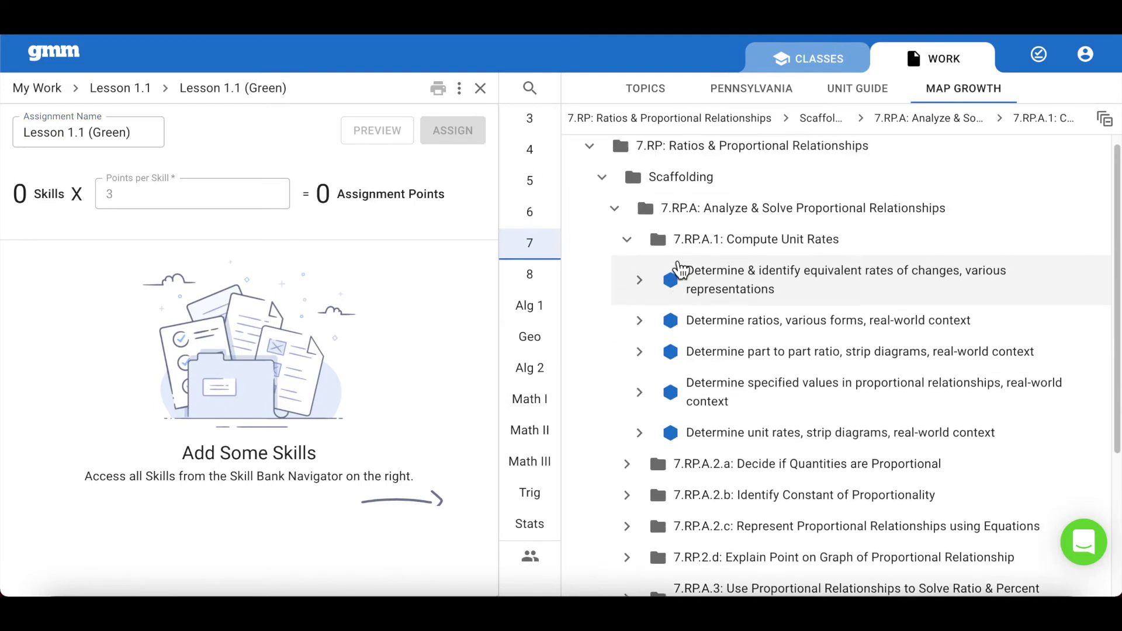
pyautogui.click(617, 215)
pyautogui.click(604, 192)
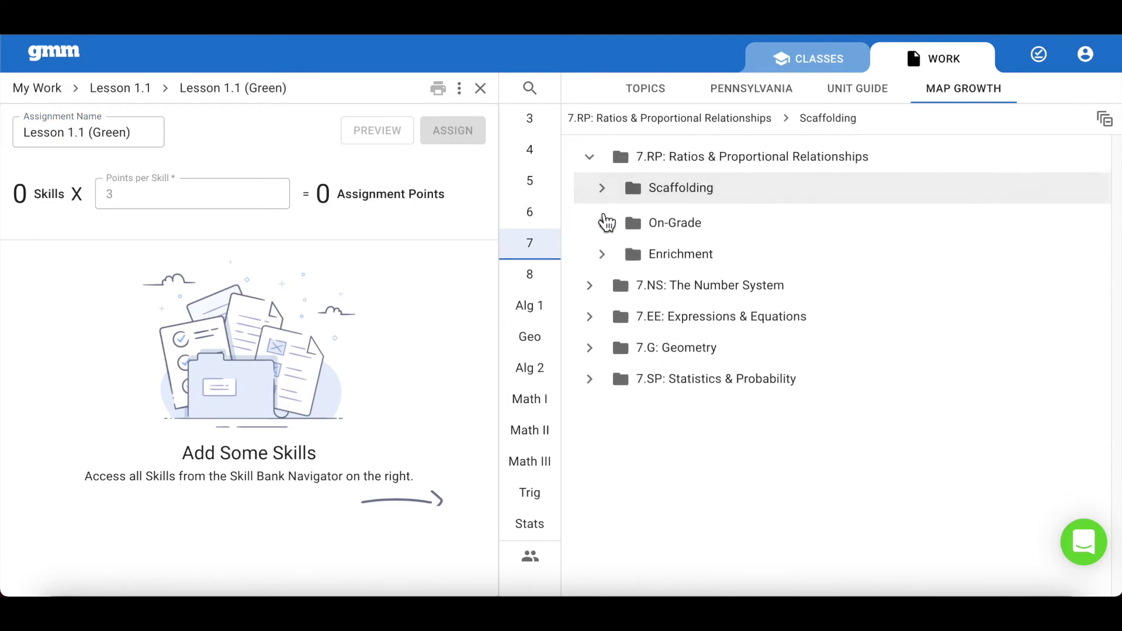
pyautogui.click(603, 226)
pyautogui.click(621, 258)
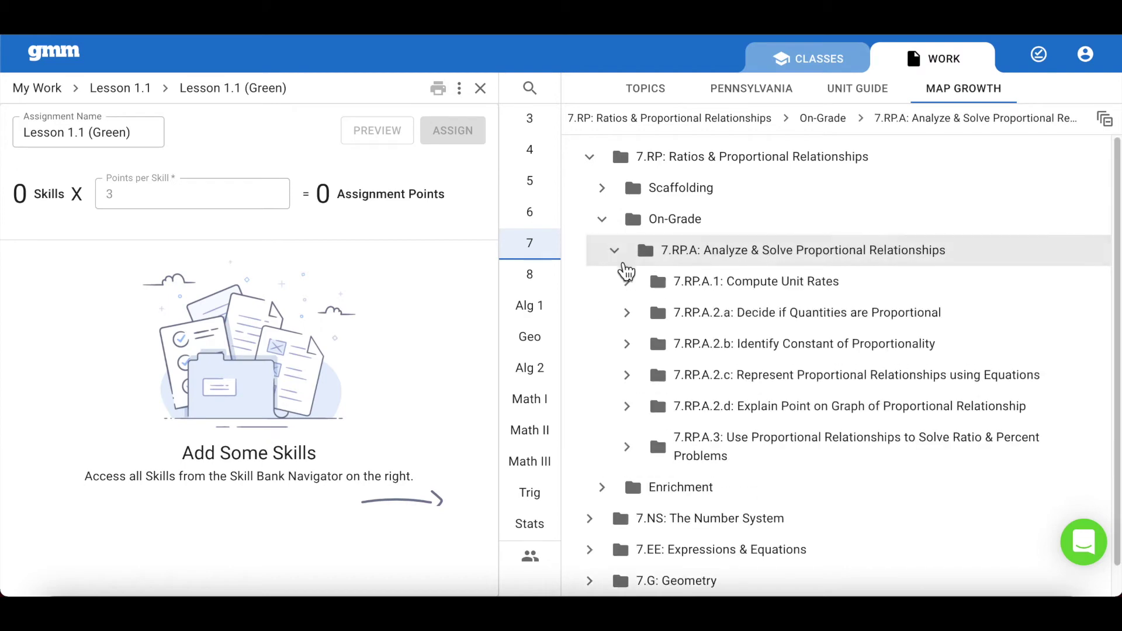
pyautogui.click(628, 282)
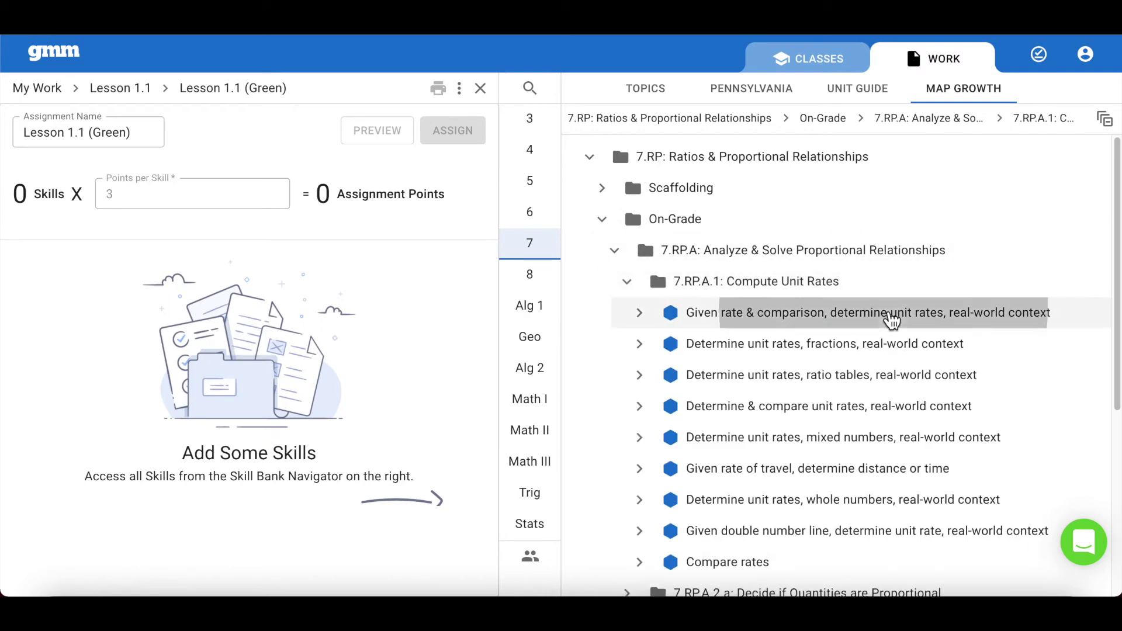
# Step: Add the rate and comparison and unit rates with fractions skills to the Green assignment
pyautogui.click(892, 319)
pyautogui.click(1091, 196)
pyautogui.click(1090, 197)
pyautogui.click(1091, 196)
pyautogui.click(863, 191)
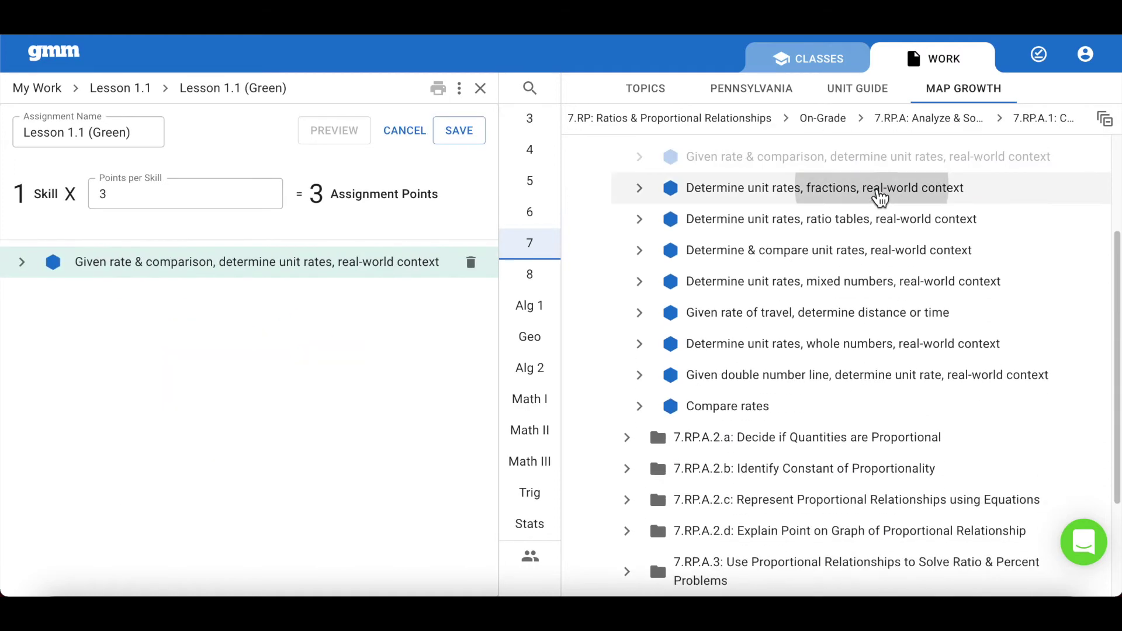
pyautogui.click(878, 194)
pyautogui.click(1082, 199)
pyautogui.click(1090, 208)
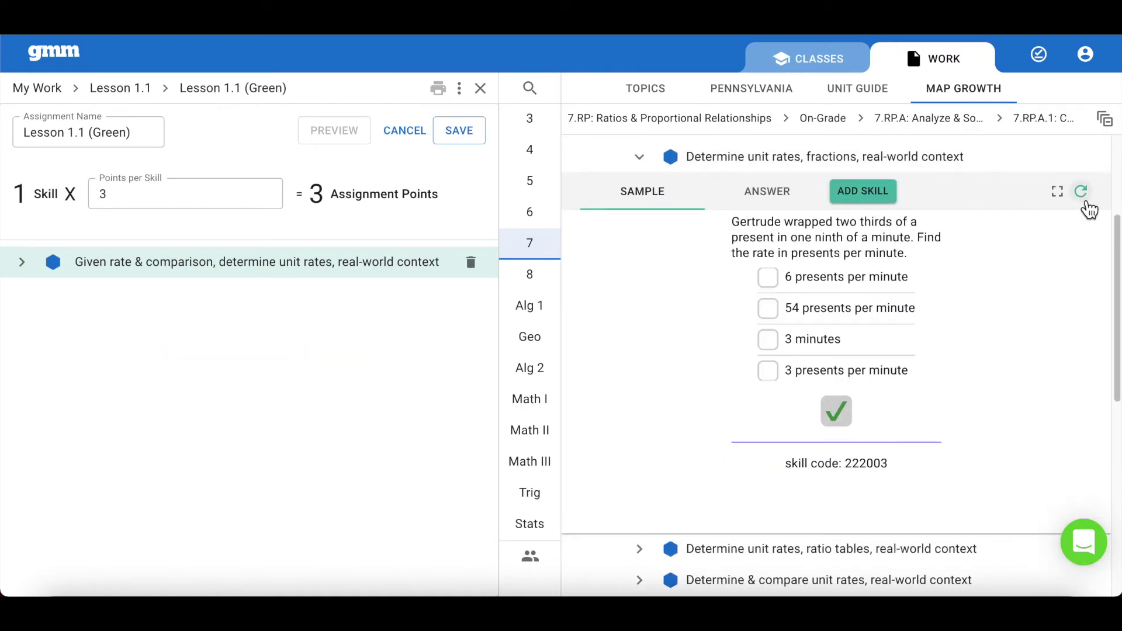
pyautogui.click(1090, 208)
pyautogui.click(863, 192)
# Step: Add the unit rates with ratio tables skill, then save and close the Green assignment
pyautogui.click(885, 199)
pyautogui.click(1085, 202)
pyautogui.click(1085, 202)
pyautogui.click(1084, 201)
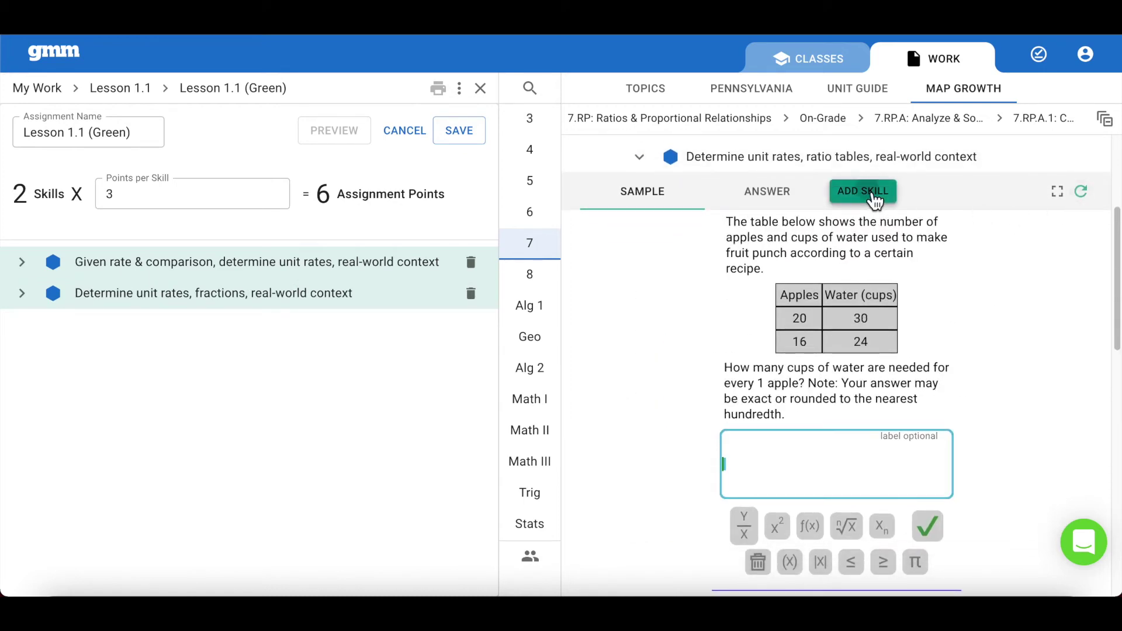
pyautogui.click(875, 199)
pyautogui.click(454, 141)
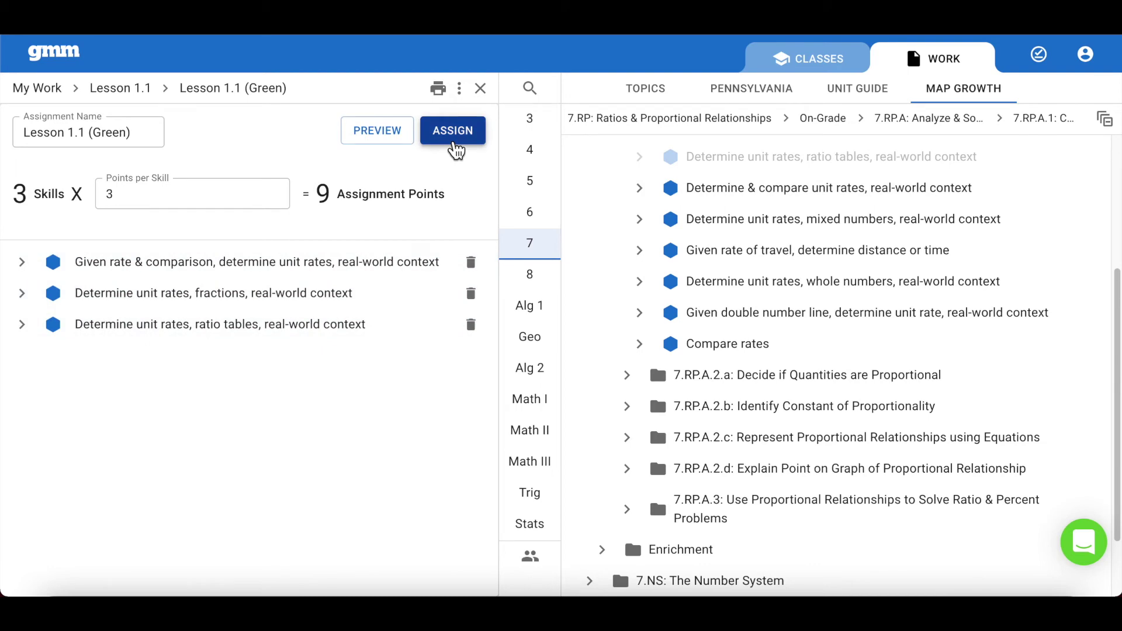
pyautogui.click(456, 140)
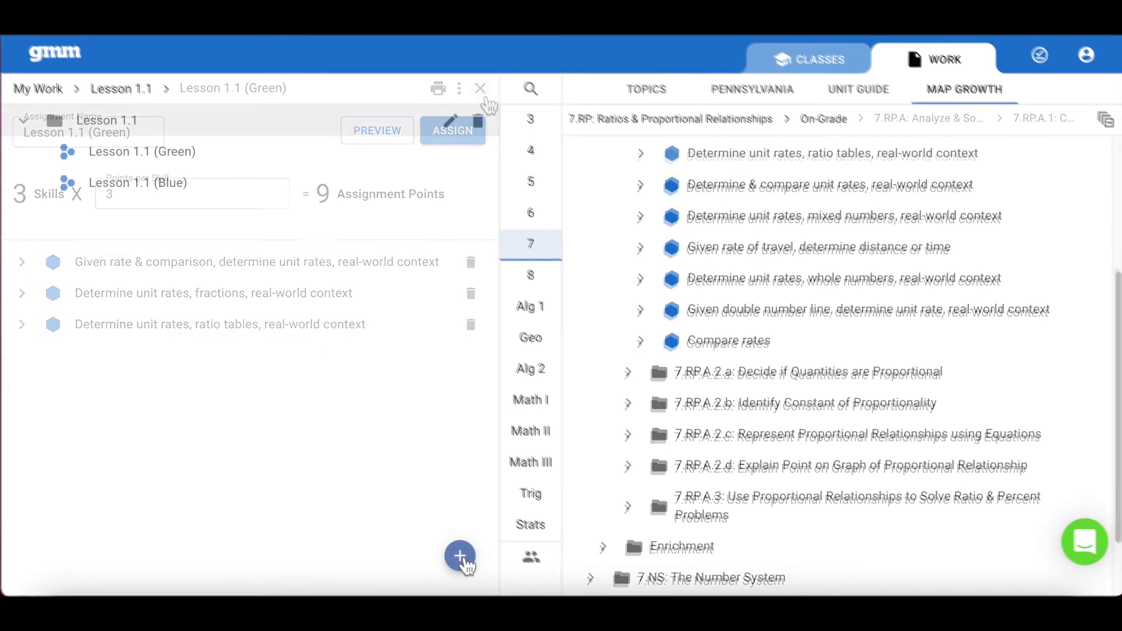
# Step: Create the 'Lesson 1.1 (Purple)' assignment and open Enrichment 7.RP.A.1: Compute Unit Rates
pyautogui.click(460, 556)
pyautogui.click(428, 522)
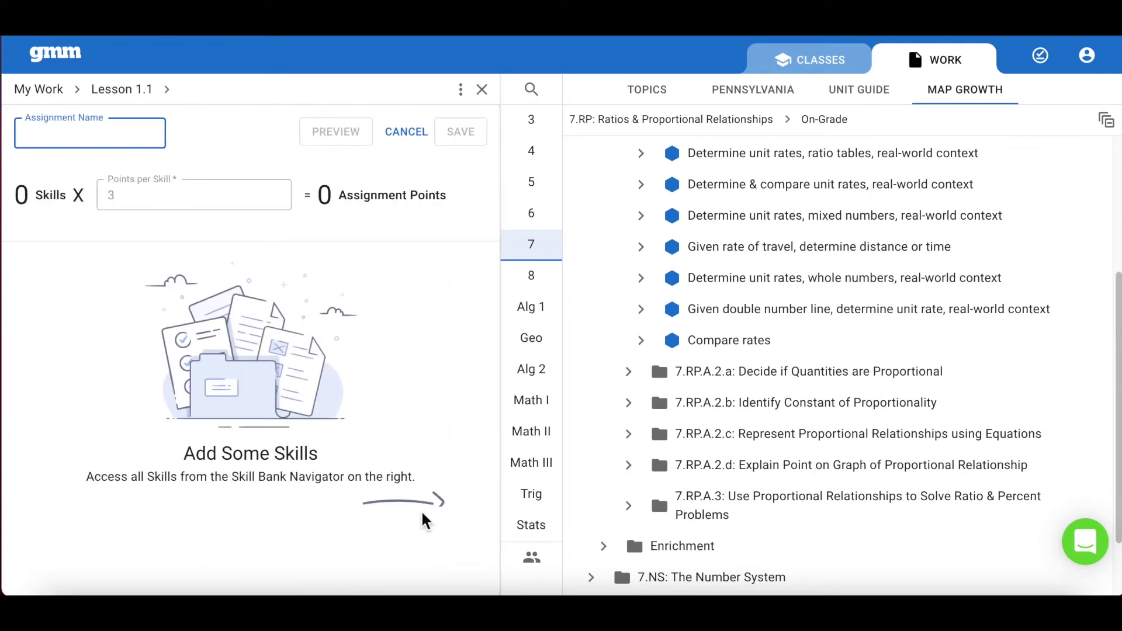
pyautogui.write('Lesson 1.1 (Purple')
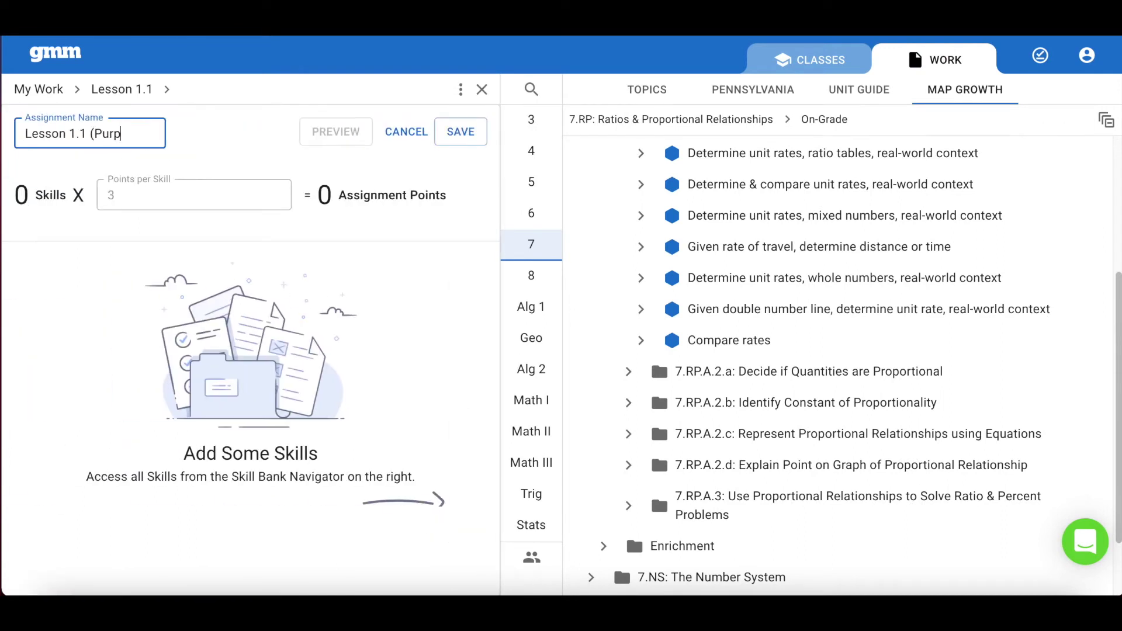
pyautogui.click(462, 134)
pyautogui.scroll(2, 614, 204)
pyautogui.scroll(2, 617, 208)
pyautogui.click(614, 227)
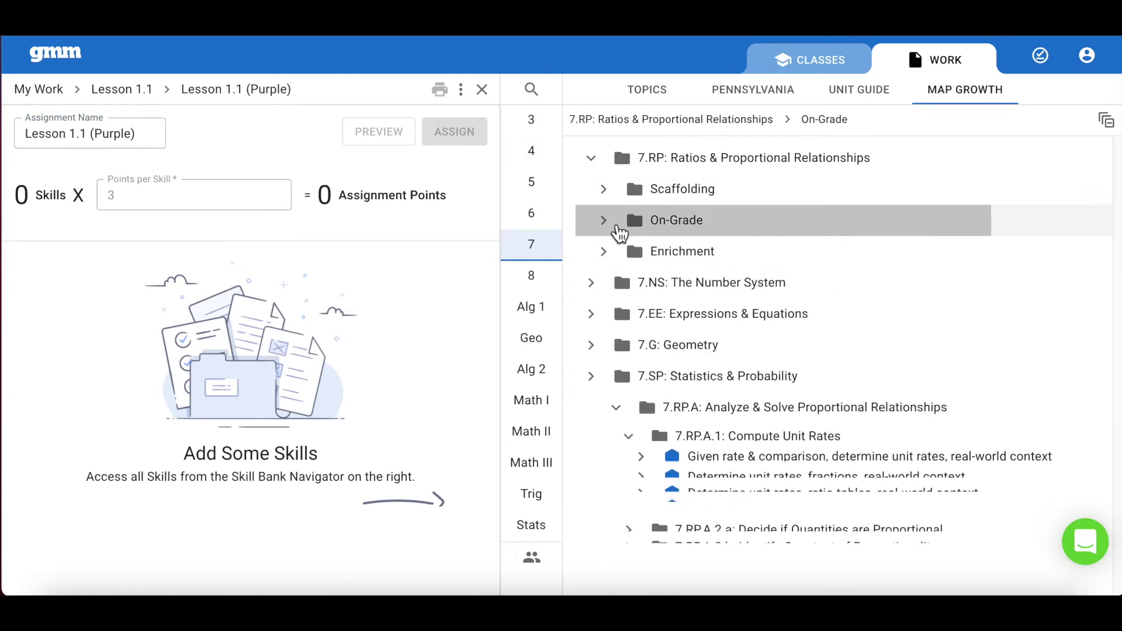
pyautogui.click(613, 257)
pyautogui.click(617, 282)
pyautogui.click(742, 313)
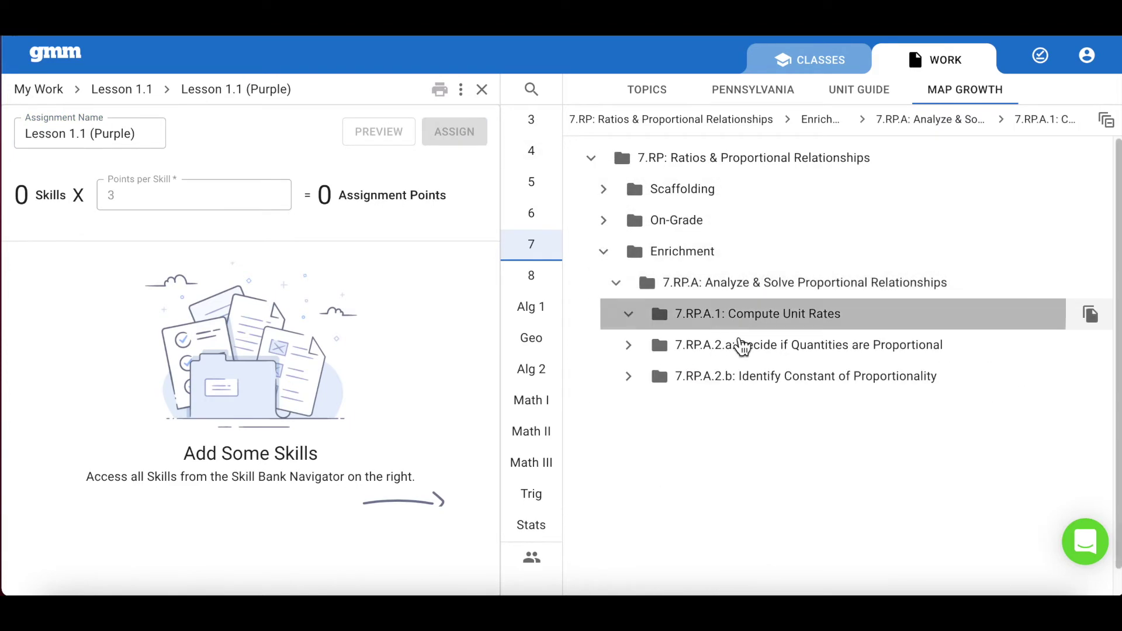
# Step: Add the exact-answers and rounded-answers Solve proportions skills, then save the Purple assignment
pyautogui.click(847, 346)
pyautogui.scroll(-2, 1106, 343)
pyautogui.click(1082, 193)
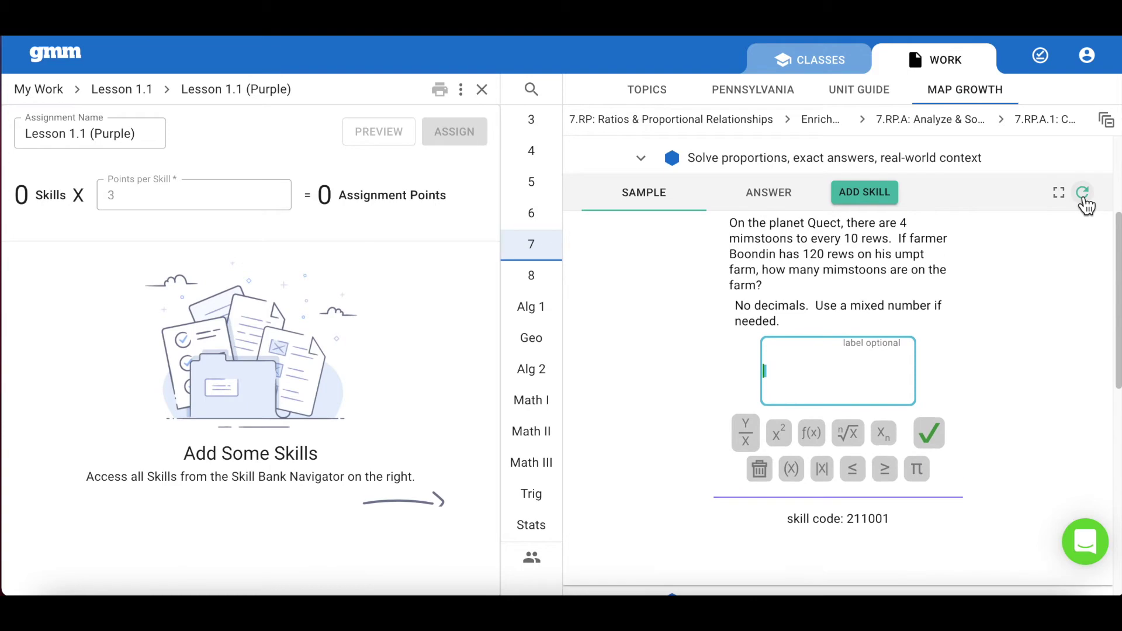
pyautogui.click(1082, 192)
pyautogui.click(871, 194)
pyautogui.click(877, 188)
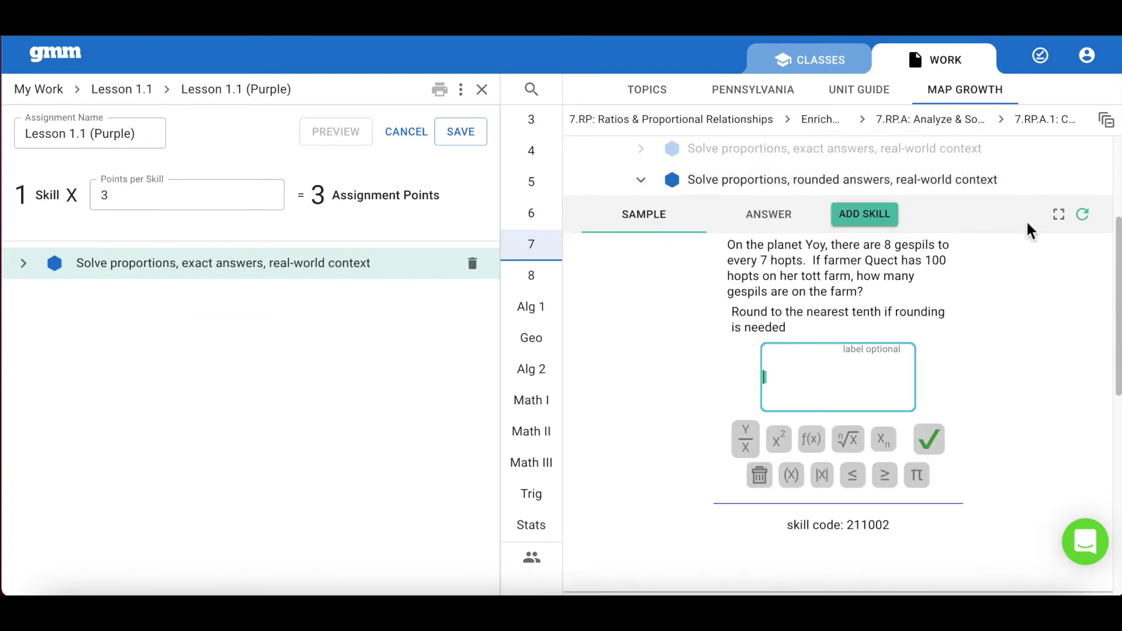
pyautogui.click(1085, 194)
pyautogui.click(1086, 196)
pyautogui.click(865, 193)
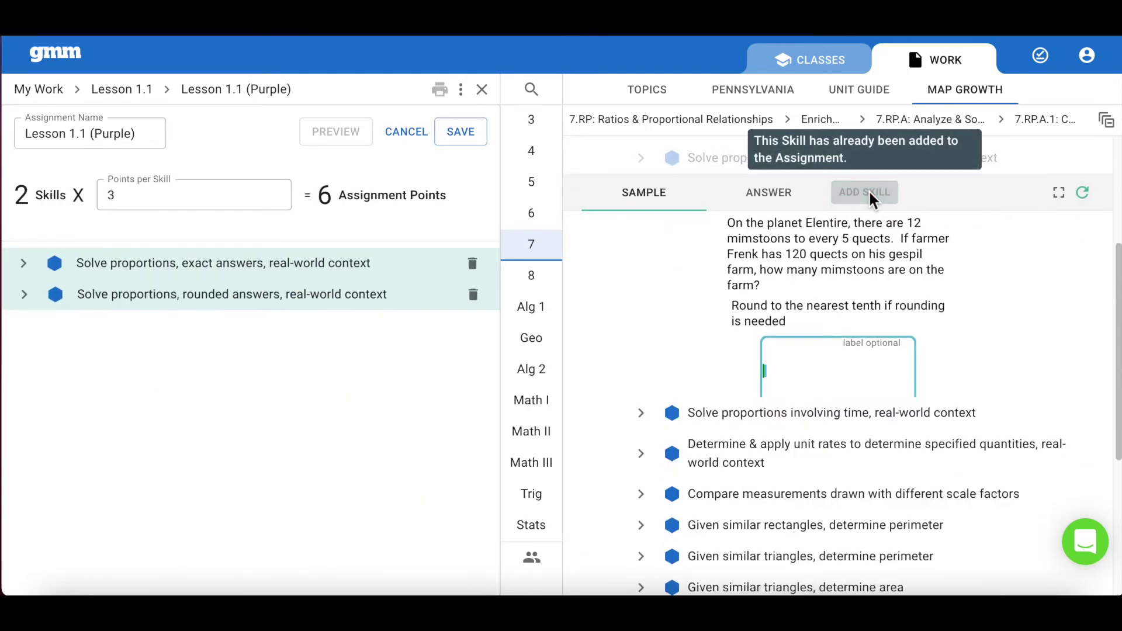
pyautogui.click(464, 136)
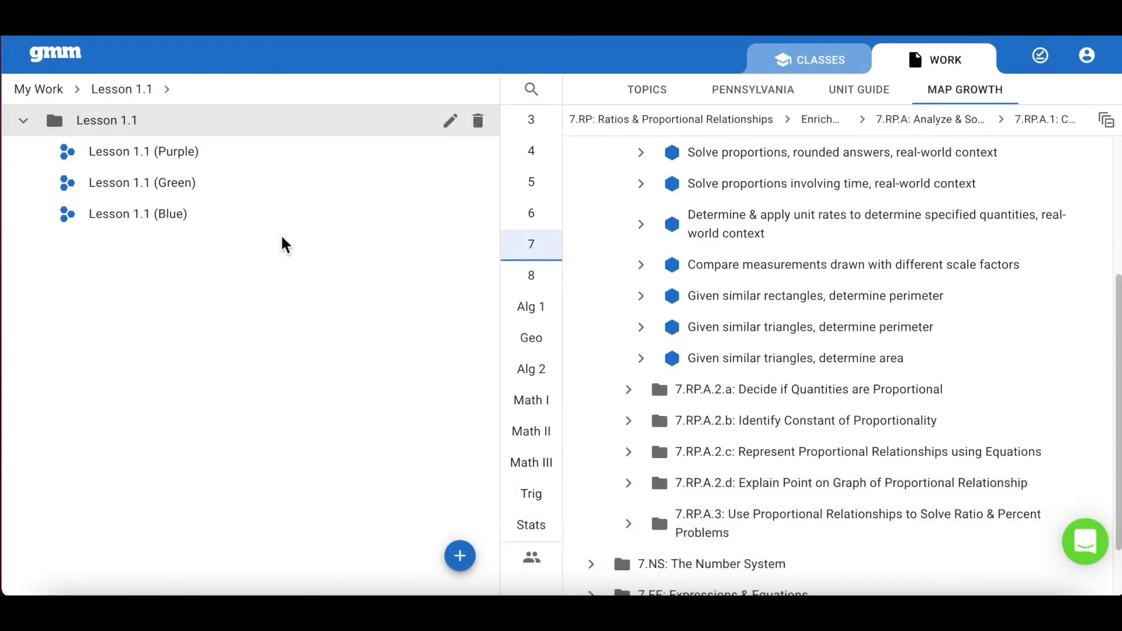
# Step: Assign the Lesson 1.1 (Green) assignment to the Period 1 (Green) class, adding its skills to Mixed Review
pyautogui.click(220, 183)
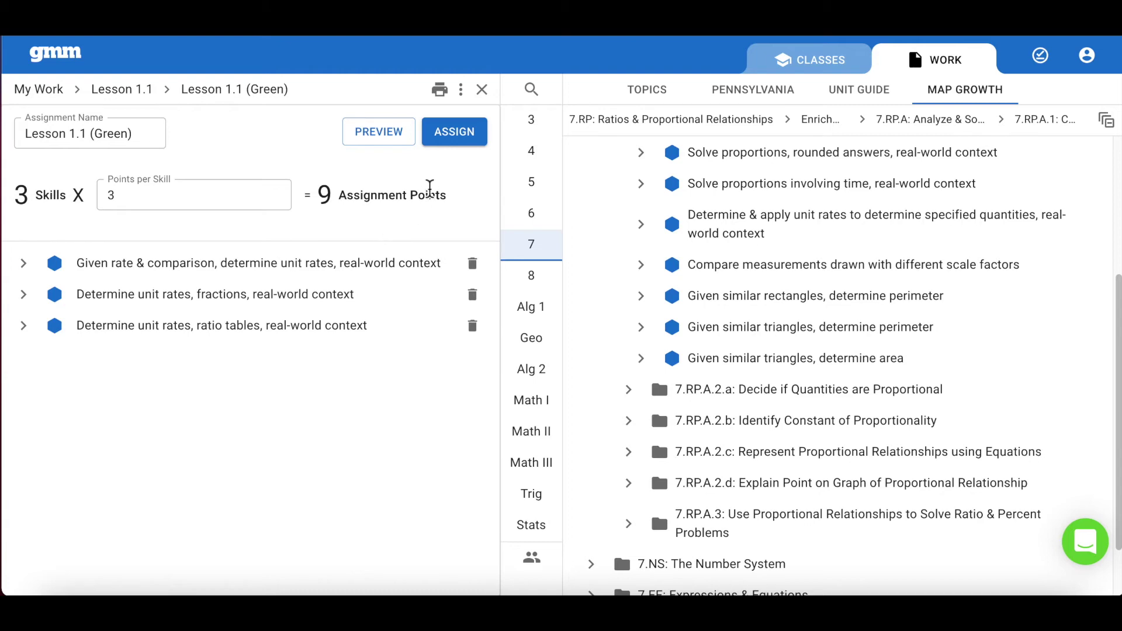
pyautogui.click(469, 148)
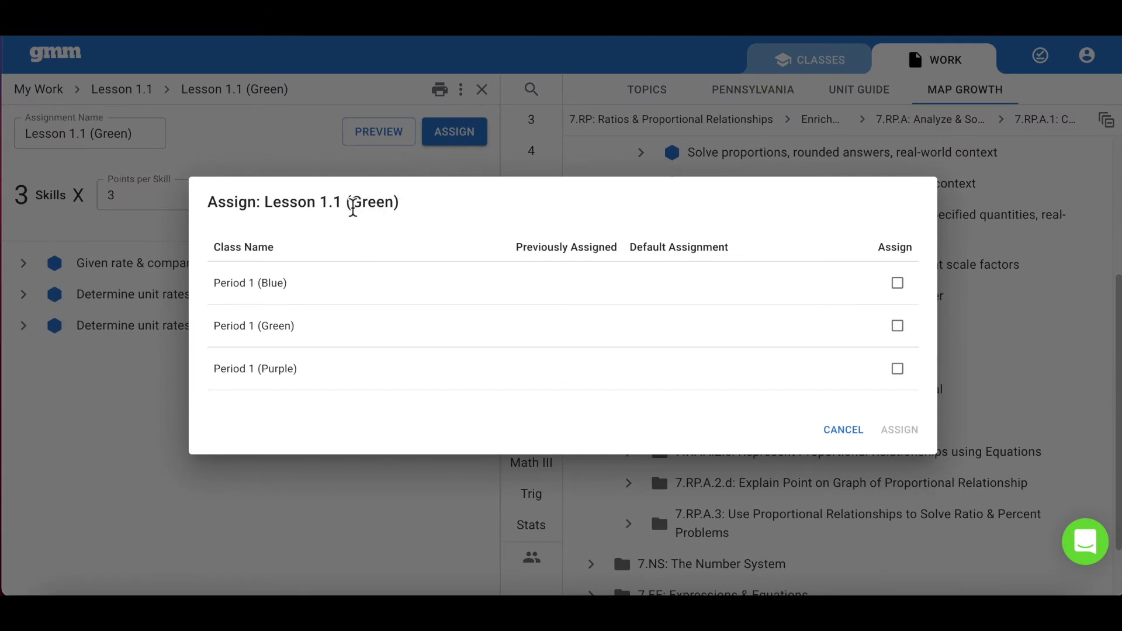
pyautogui.moveTo(353, 207); pyautogui.dragTo(394, 209)
pyautogui.moveTo(263, 326); pyautogui.dragTo(289, 326)
pyautogui.click(897, 325)
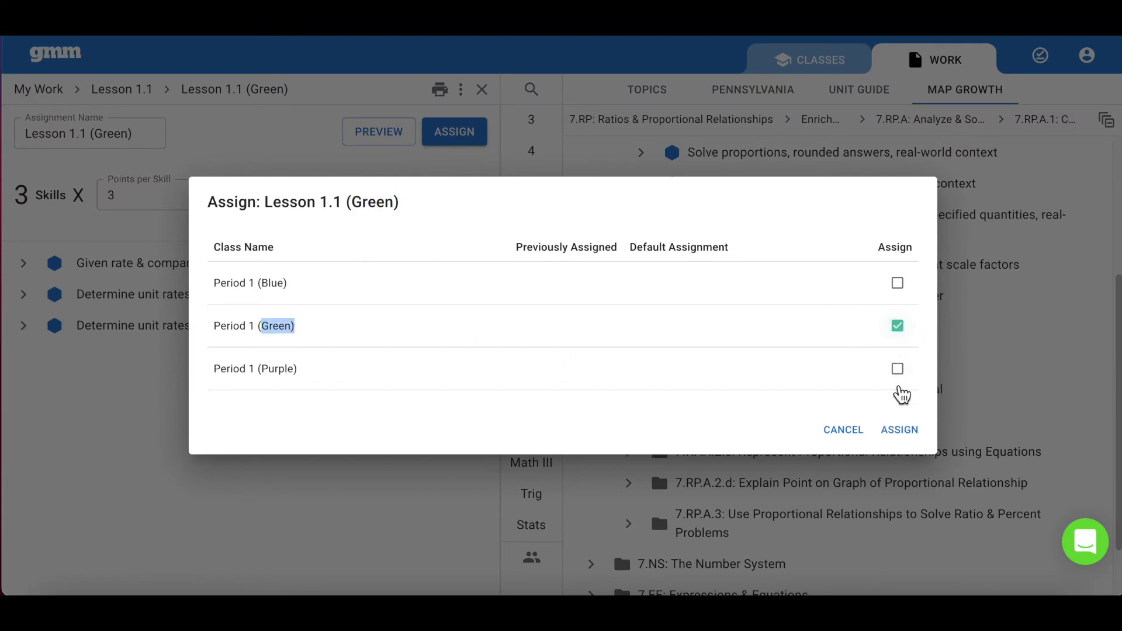
pyautogui.click(905, 432)
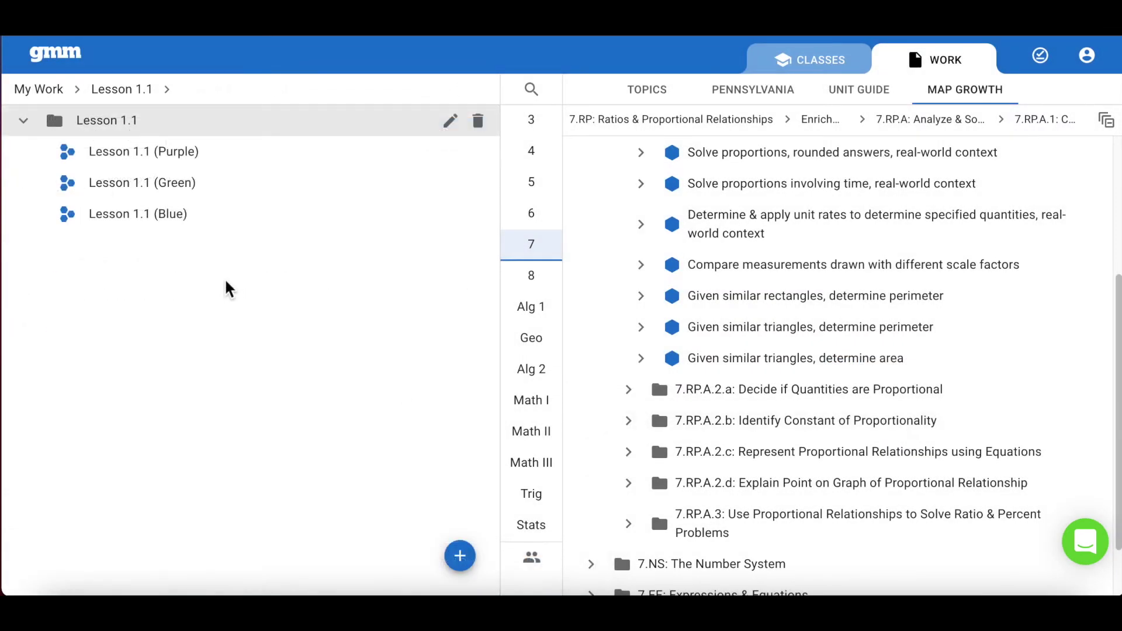
# Step: Assign the Lesson 1.1 (Blue) assignment to the Period 1 (Blue) class, adding its skills to Mixed Review
pyautogui.click(187, 216)
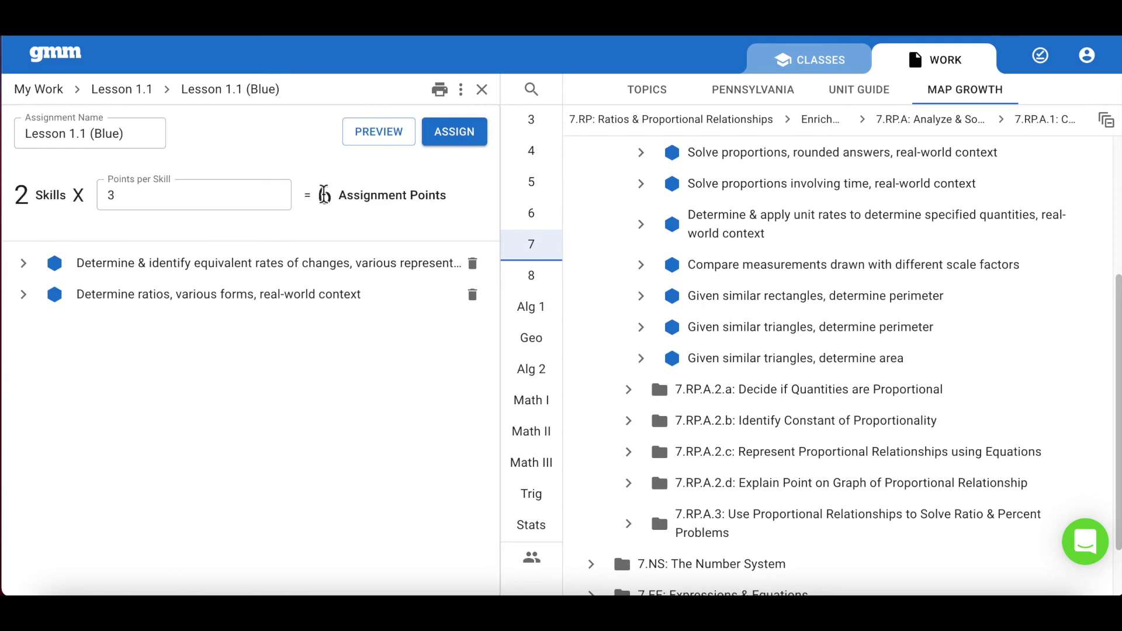
pyautogui.click(466, 145)
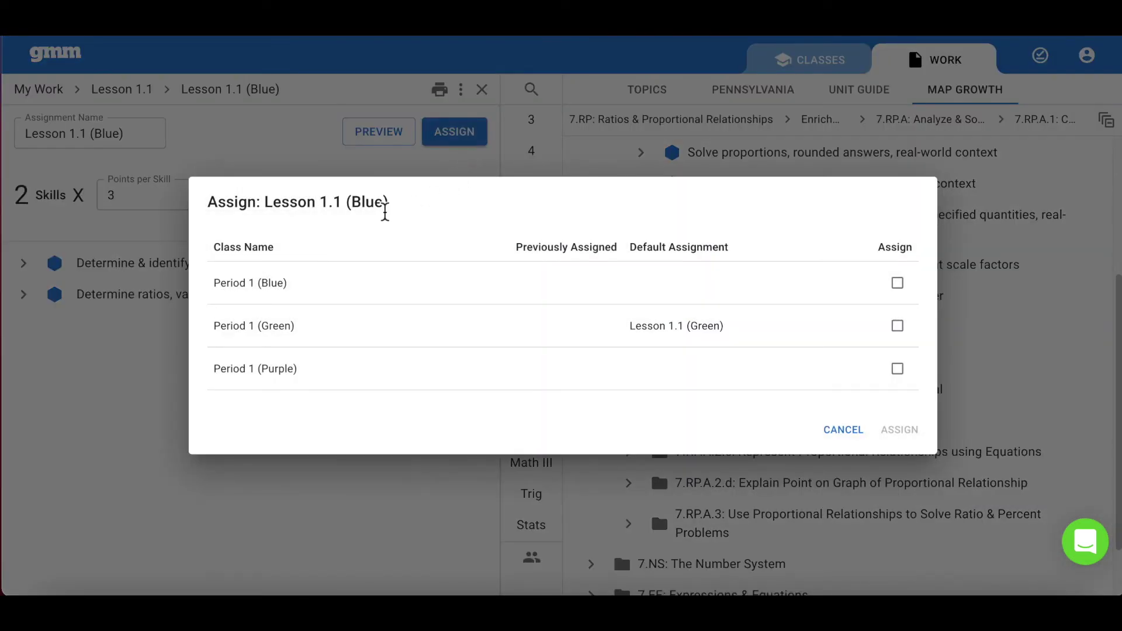
pyautogui.moveTo(385, 212); pyautogui.dragTo(355, 208)
pyautogui.moveTo(286, 286); pyautogui.dragTo(270, 288)
pyautogui.click(898, 283)
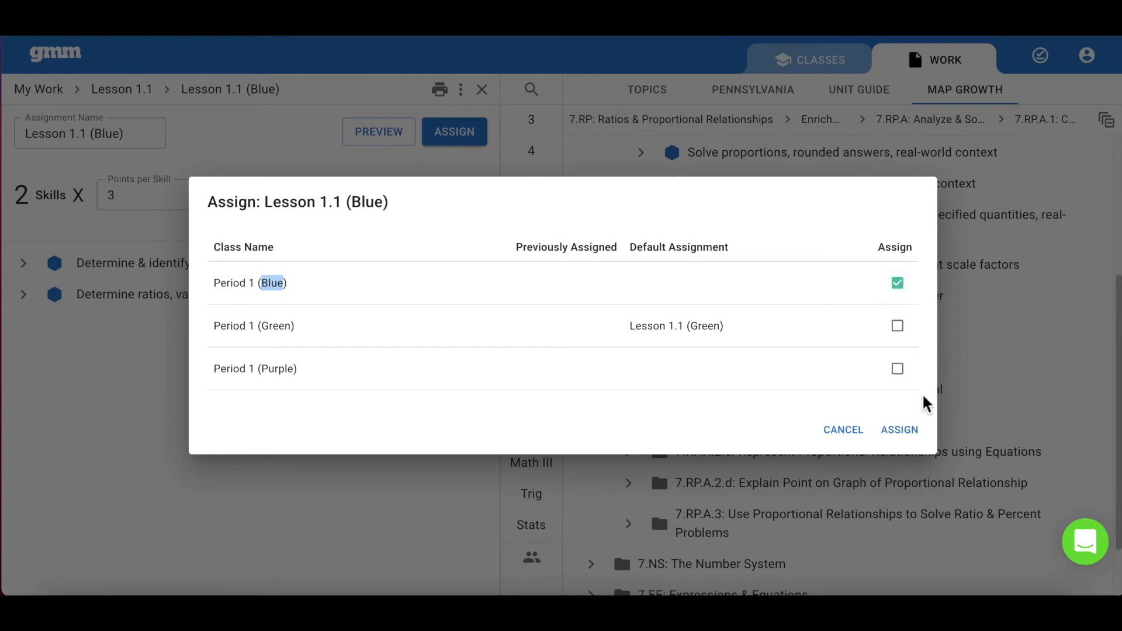
pyautogui.click(900, 430)
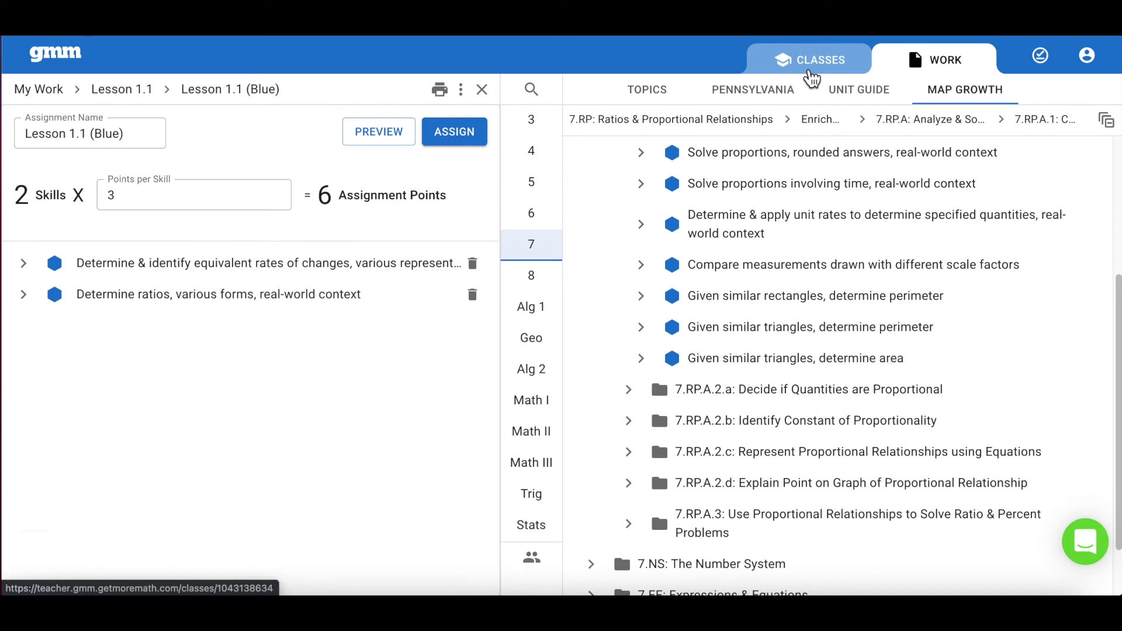
# Step: In Period 1 (Blue)'s assignments, switch Lesson 1.1 (Blue) to unavailable so the class returns to Mixed Review
pyautogui.click(811, 78)
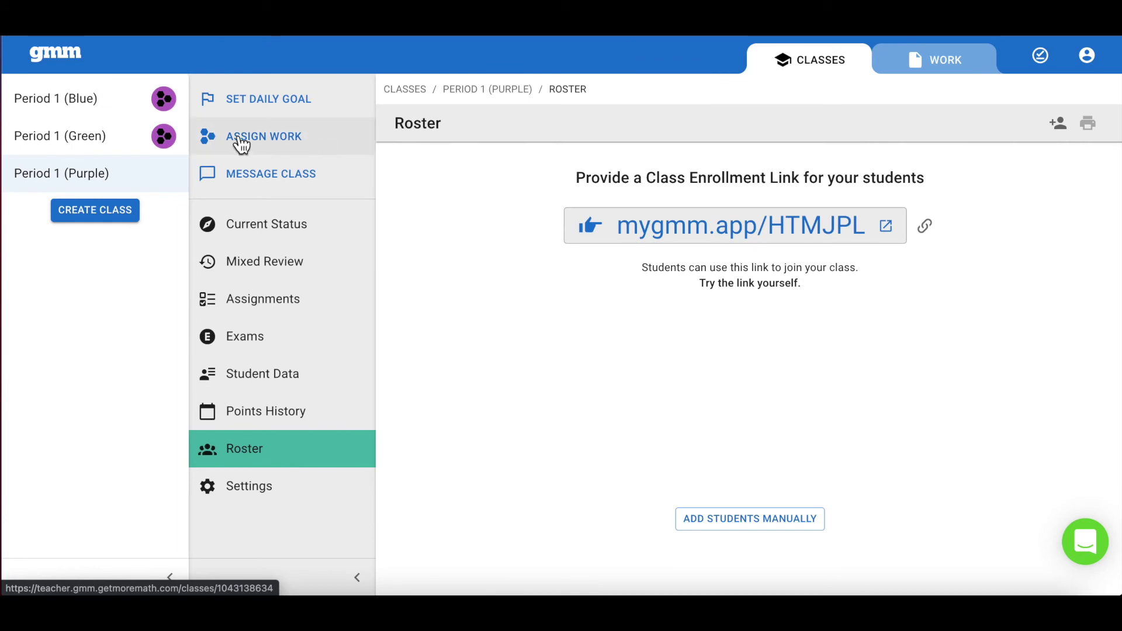
pyautogui.click(101, 113)
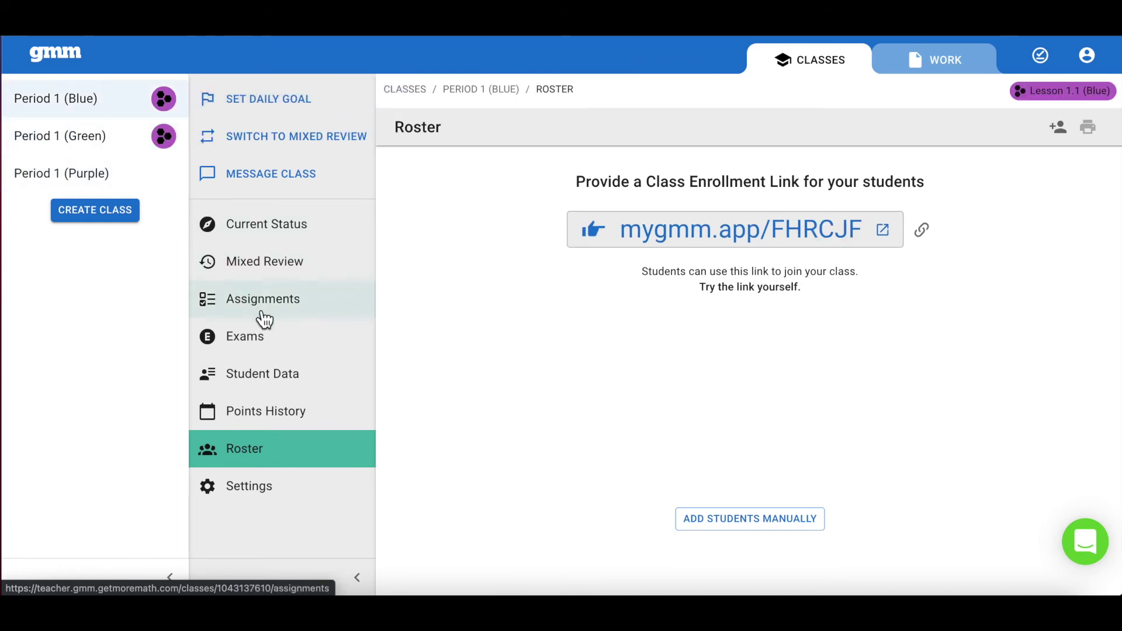
pyautogui.click(262, 316)
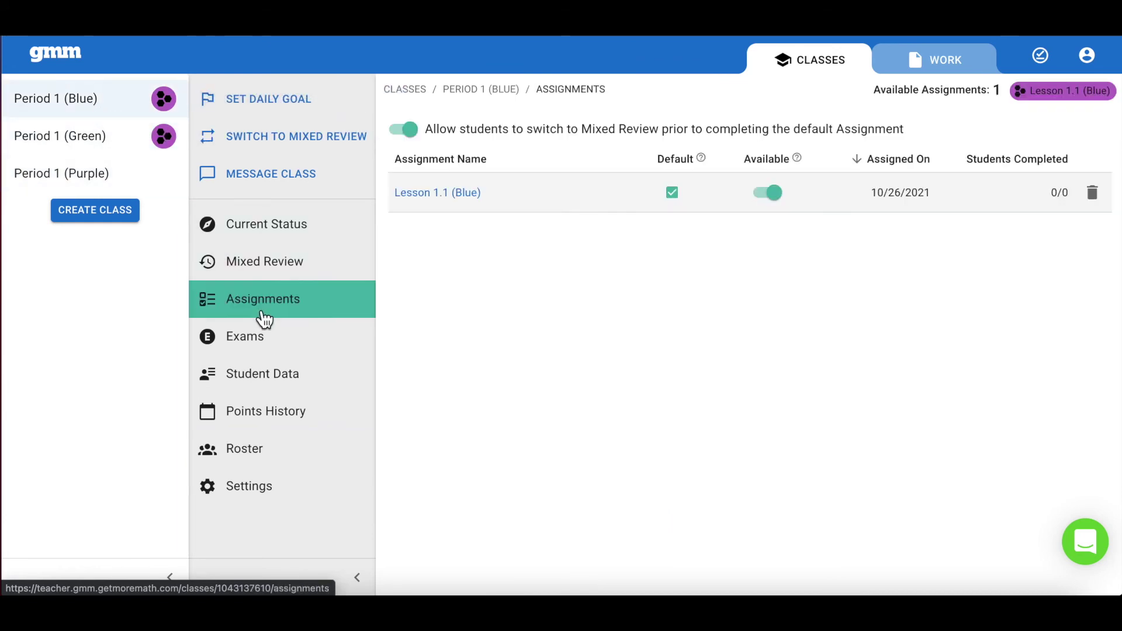
pyautogui.click(770, 193)
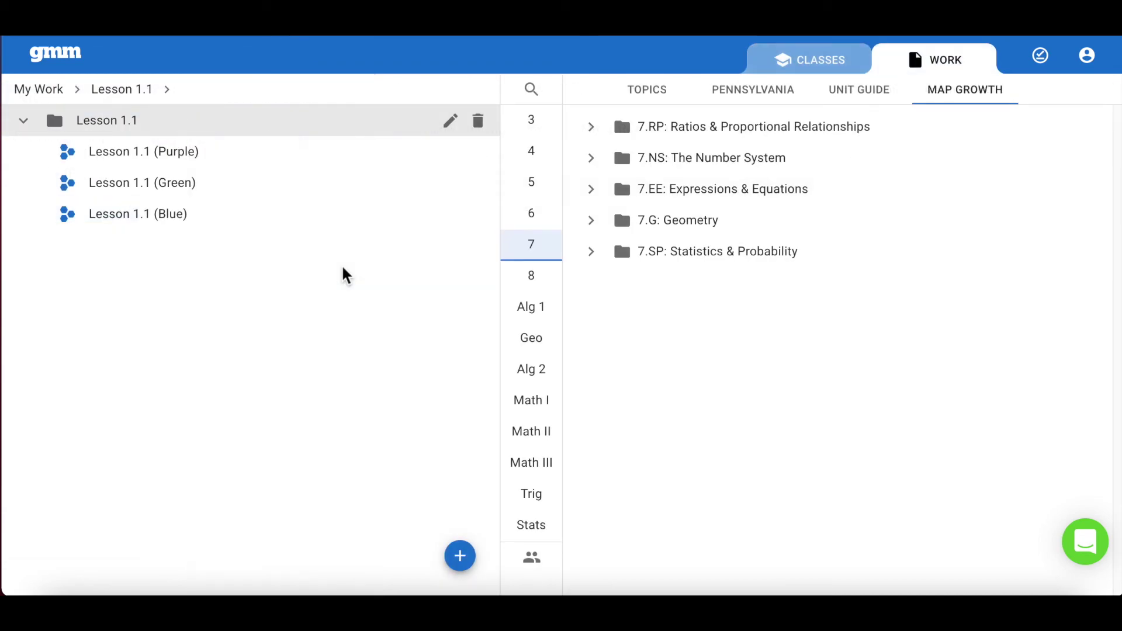
# Step: Assign the Lesson 1.1 (Purple) assignment to the Period 1 (Purple) class, adding its skills to Mixed Review
pyautogui.click(216, 160)
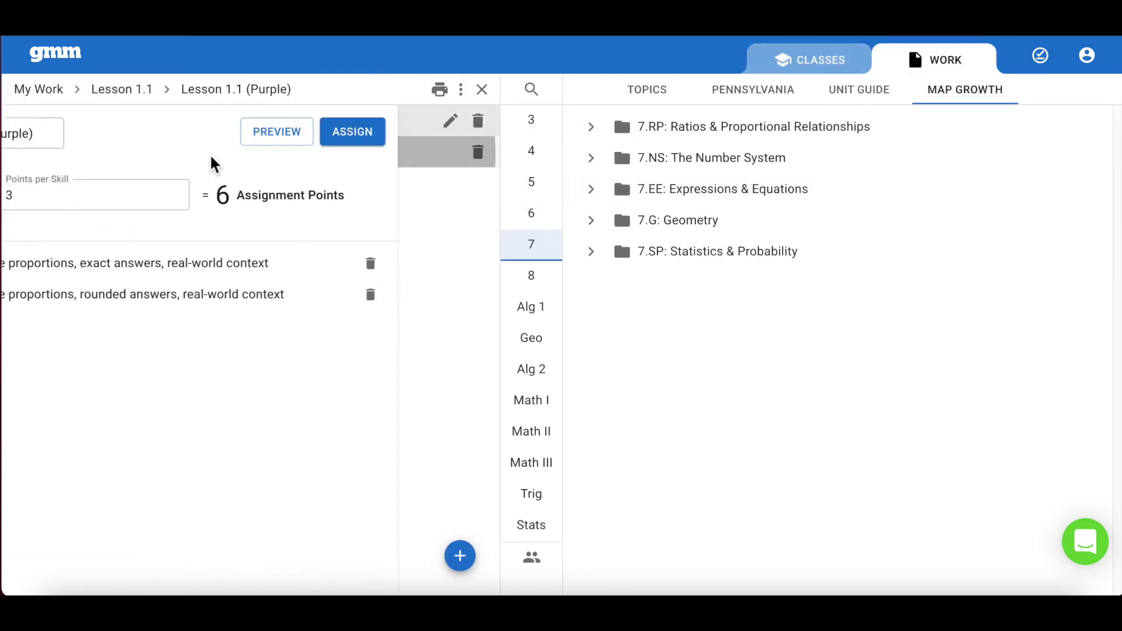
pyautogui.click(451, 139)
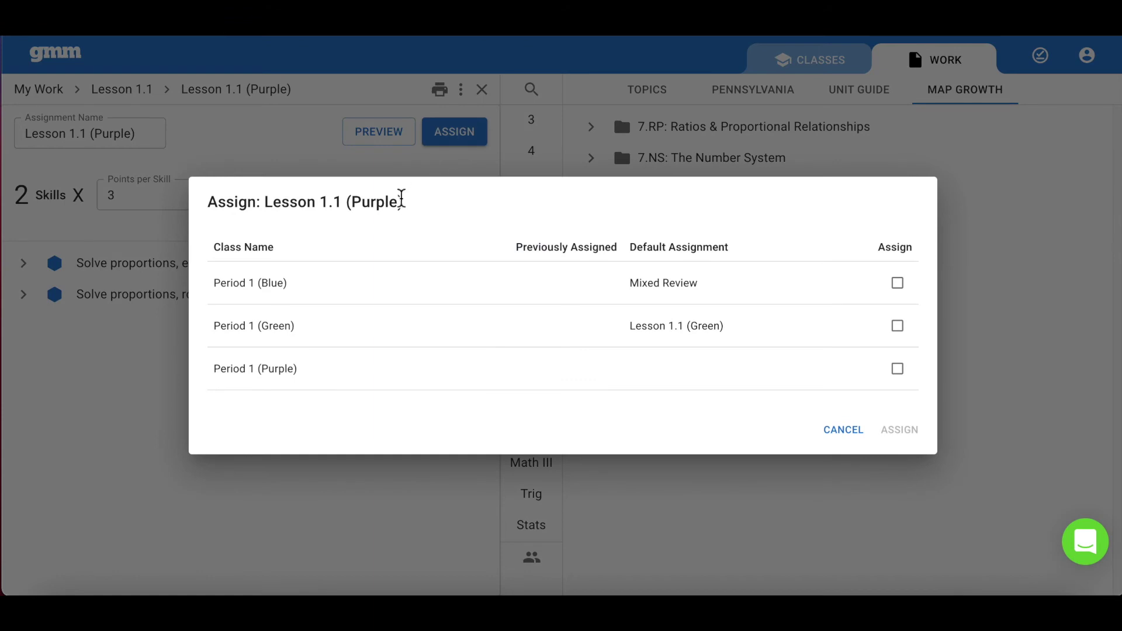
pyautogui.moveTo(399, 201); pyautogui.dragTo(356, 204)
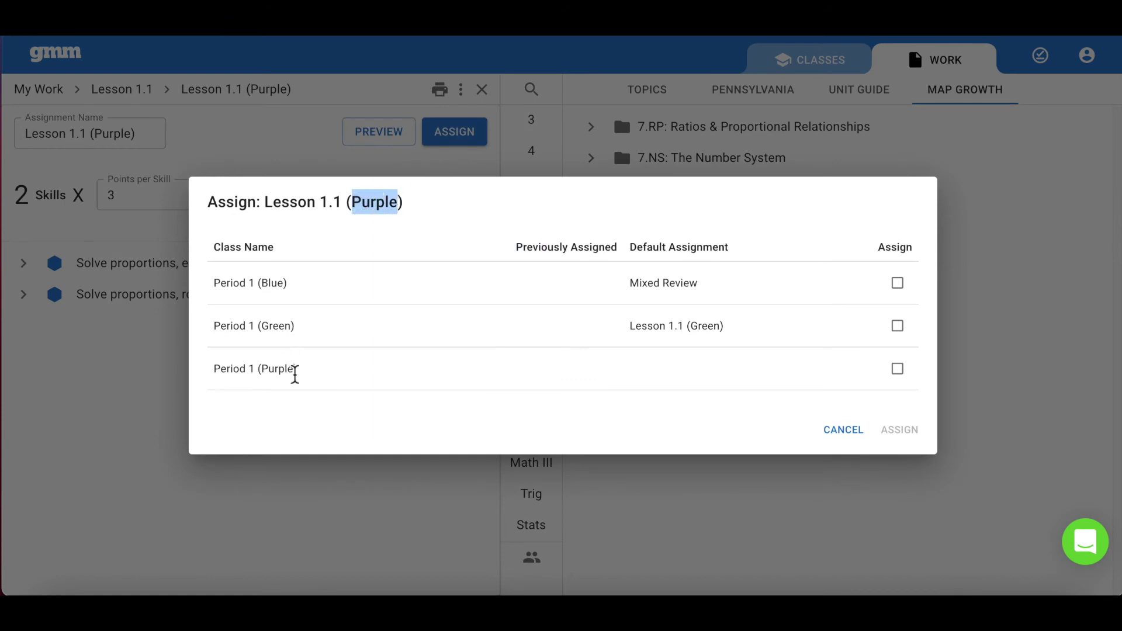
pyautogui.moveTo(295, 374); pyautogui.dragTo(269, 376)
pyautogui.click(897, 368)
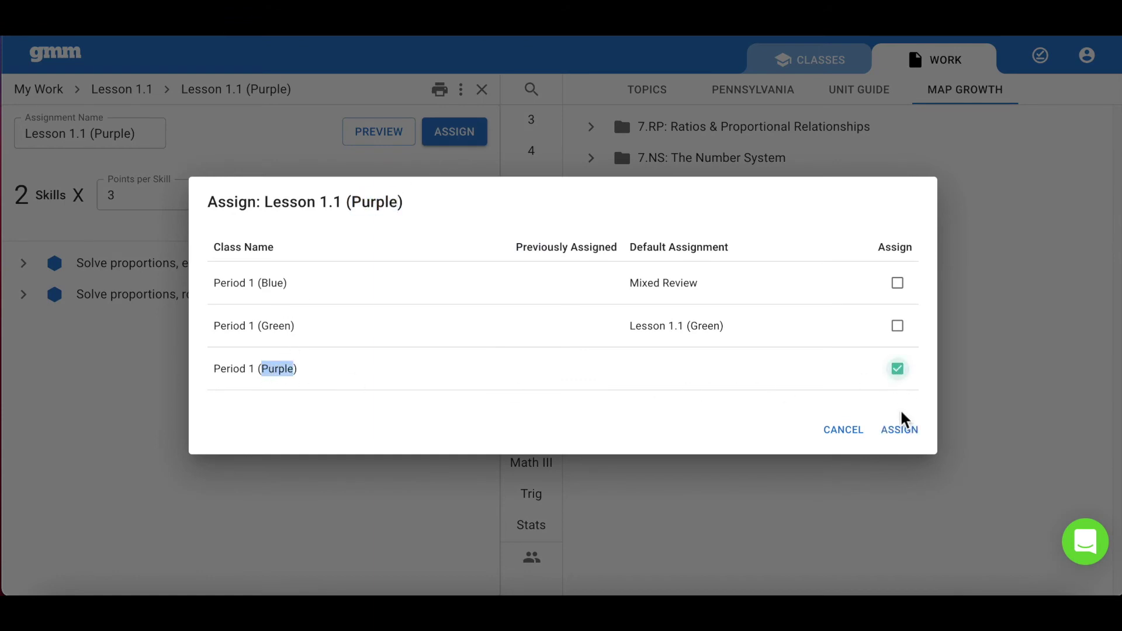
pyautogui.click(904, 438)
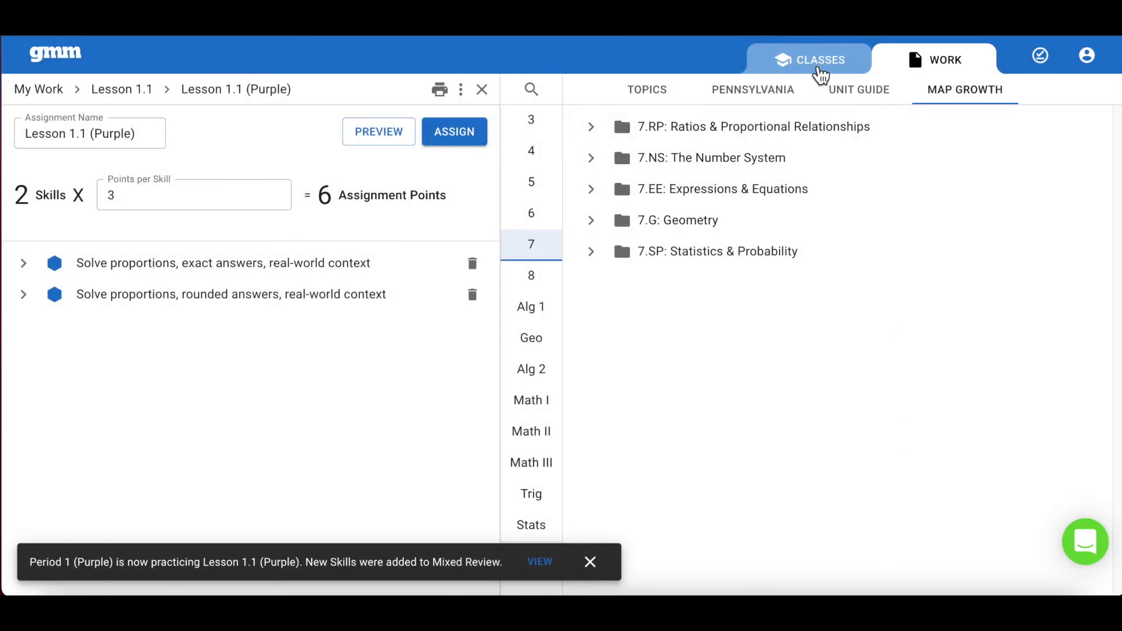
# Step: Show Period 1 (Purple)'s assignments list, with Lesson 1.1 (Purple) as the available default
pyautogui.click(819, 68)
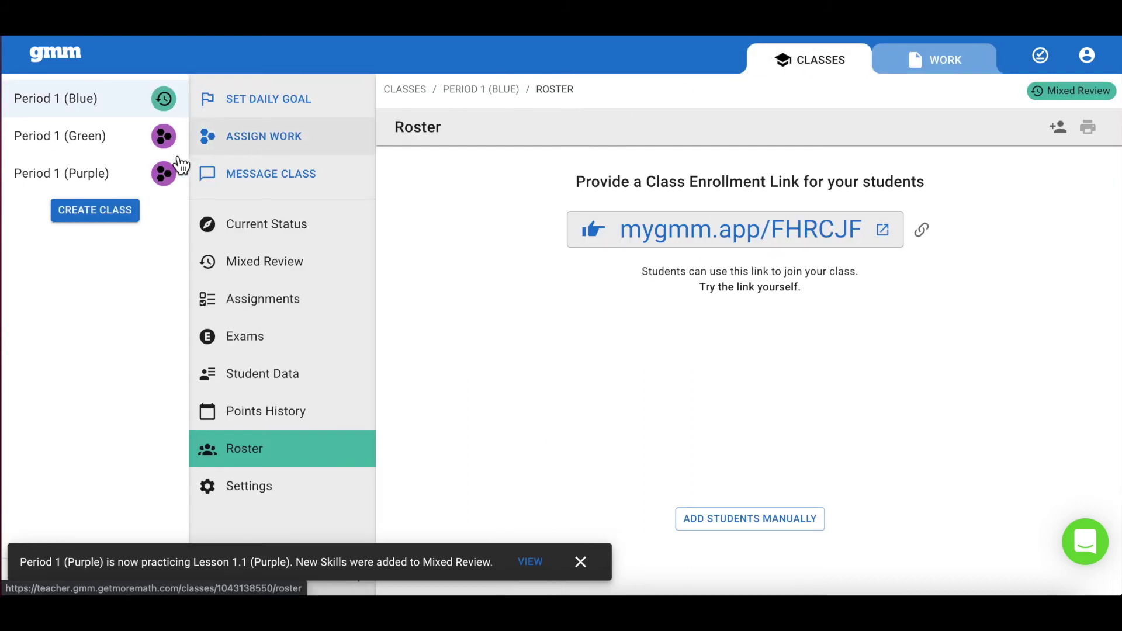
pyautogui.click(117, 178)
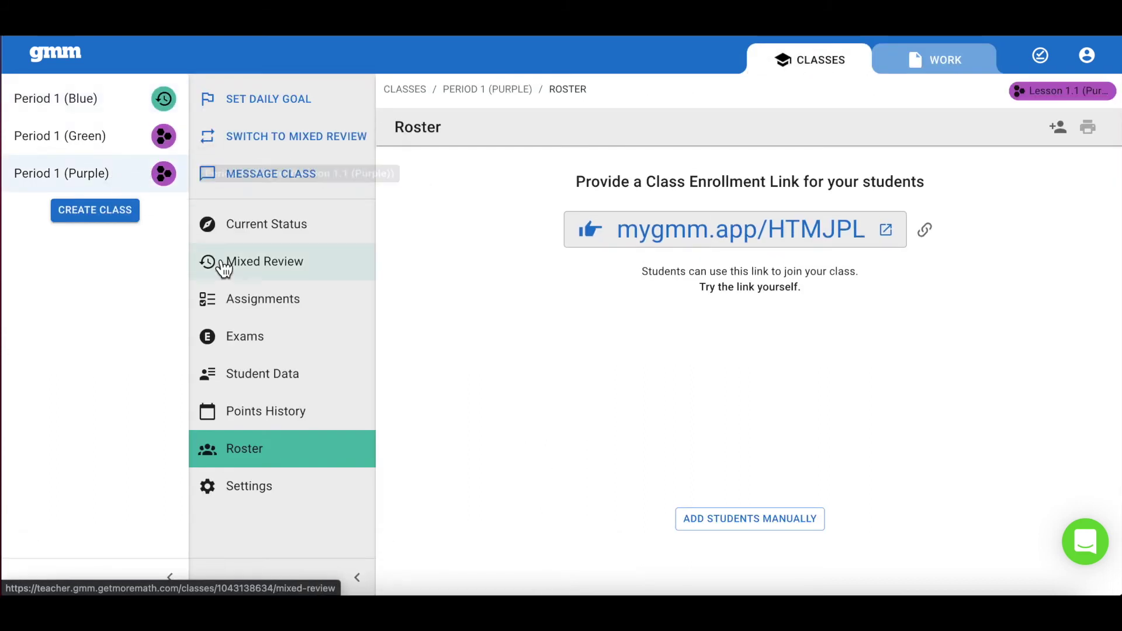
pyautogui.click(252, 304)
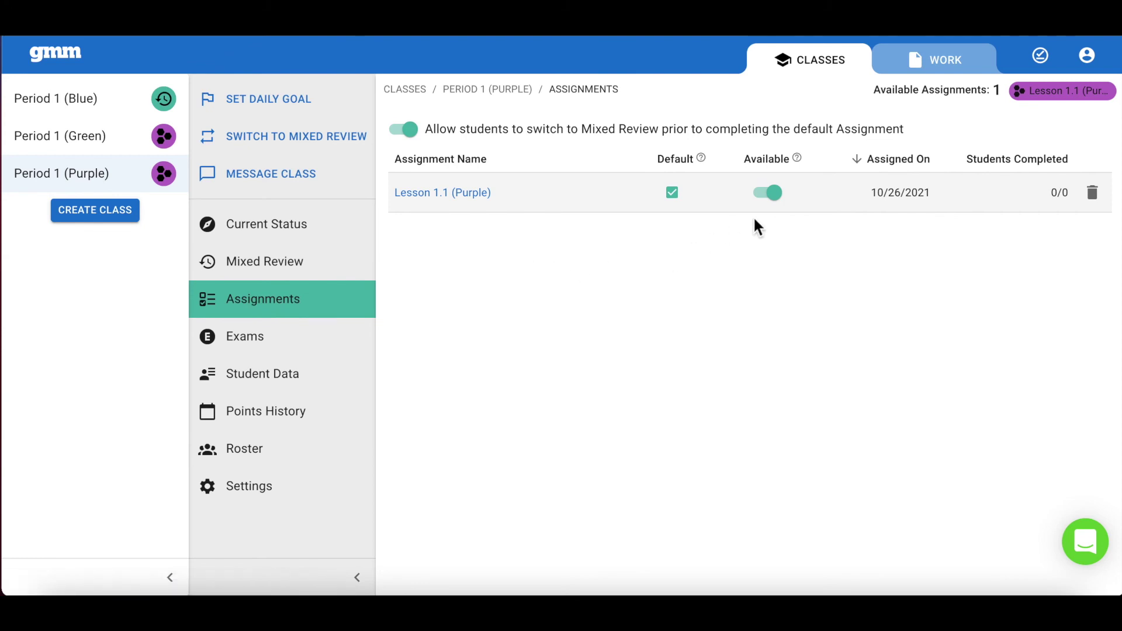